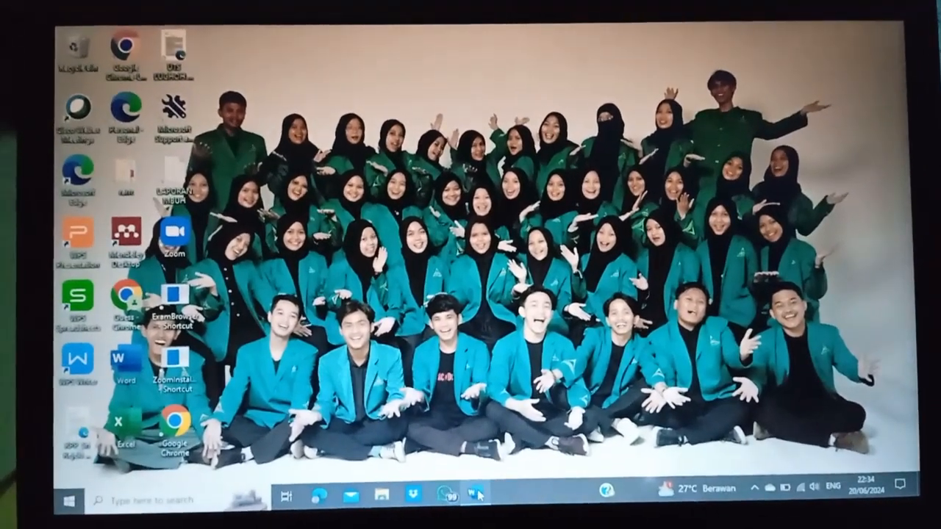
- Open the paper in Word and look over its cover, KATA PENGANTAR, DAFTAR ISI and BAB 1 pages
click(479, 479)
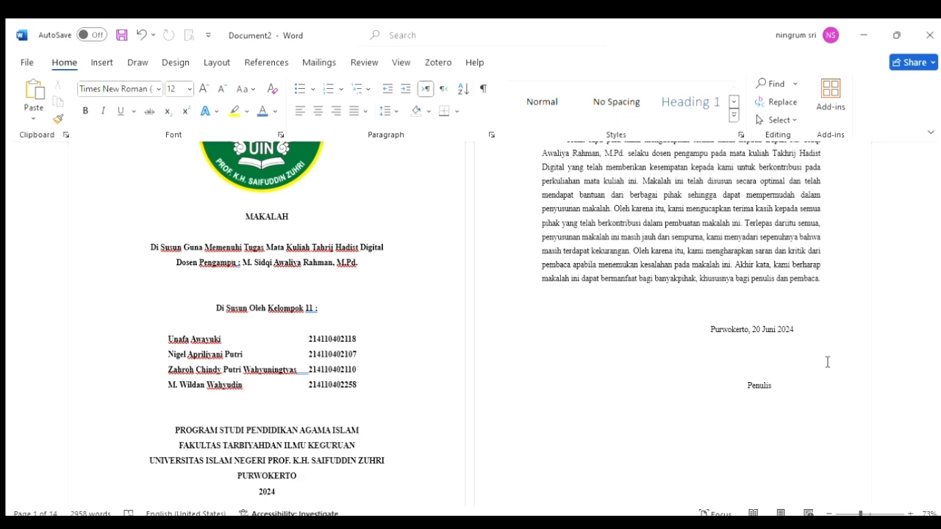
scroll(827, 361, down, 10)
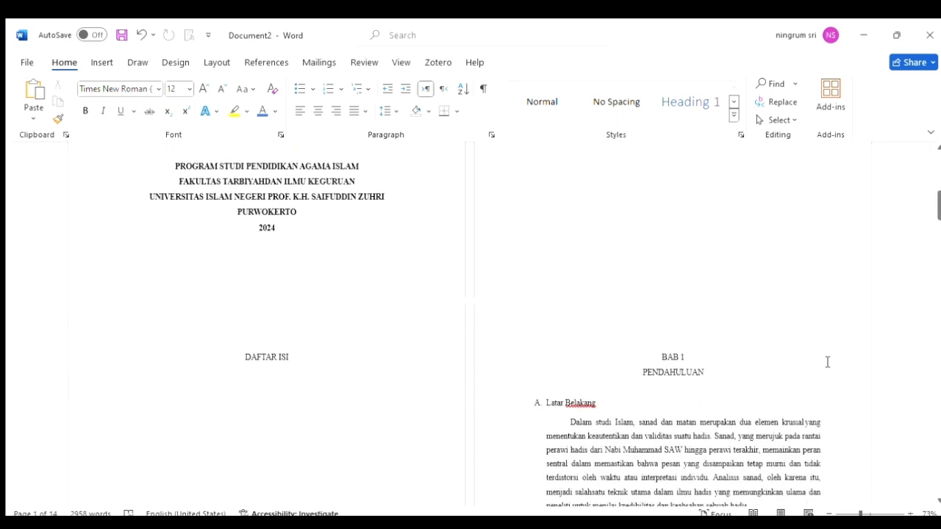
scroll(827, 361, down, 4)
scroll(827, 362, up, 7)
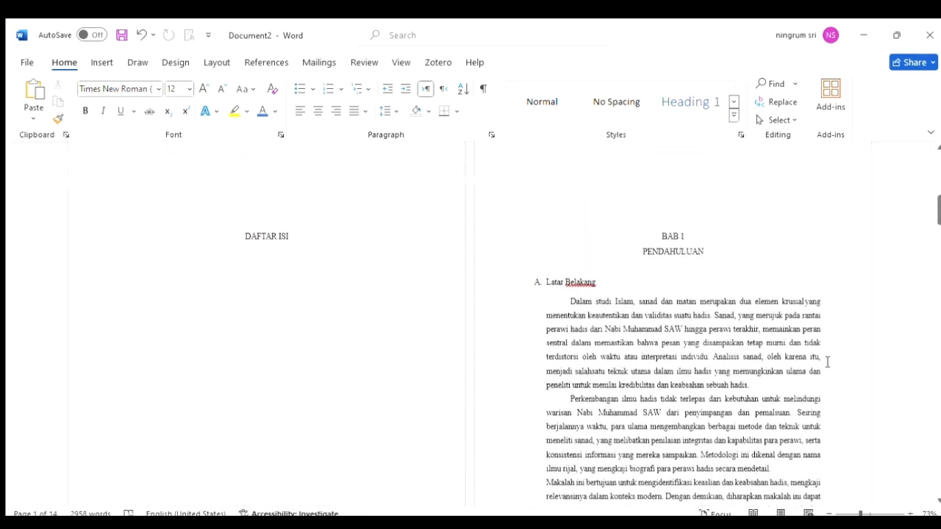
scroll(827, 362, up, 8)
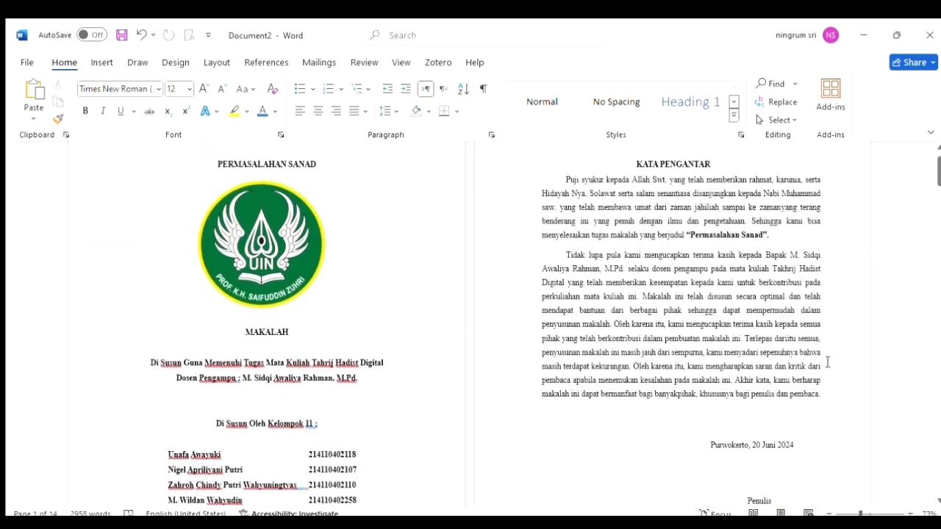
scroll(827, 362, down, 4)
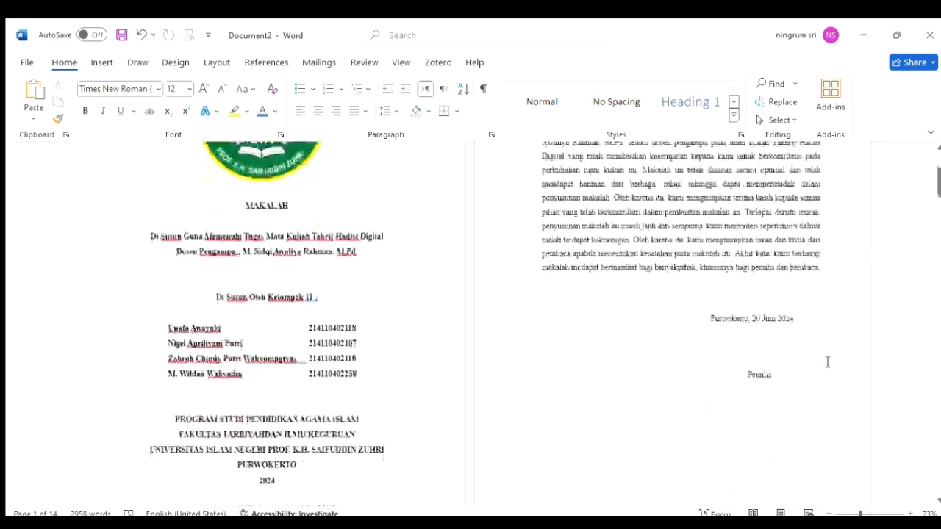
- Set the document's page number format to lowercase Roman numerals (i, ii, iii)
click(102, 64)
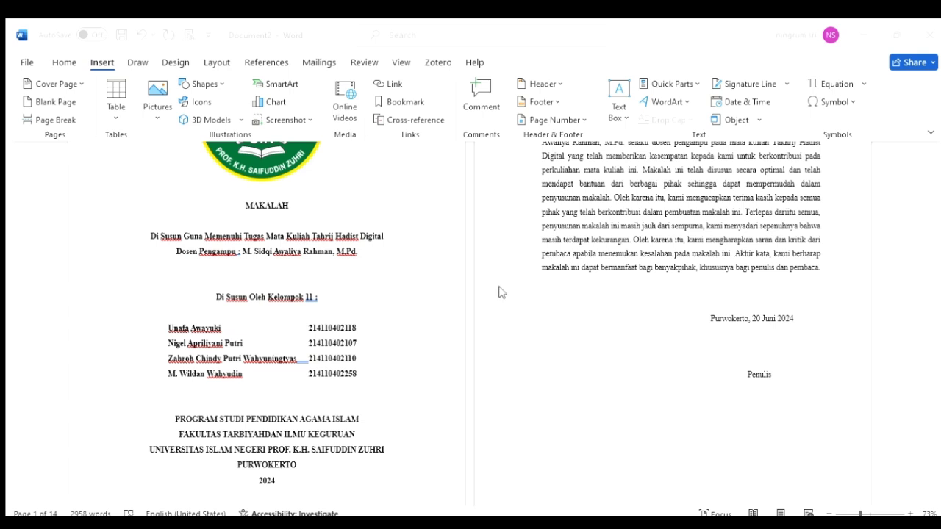
click(471, 343)
key(ctrl+End)
scroll(475, 342, up, 20)
scroll(474, 343, up, 20)
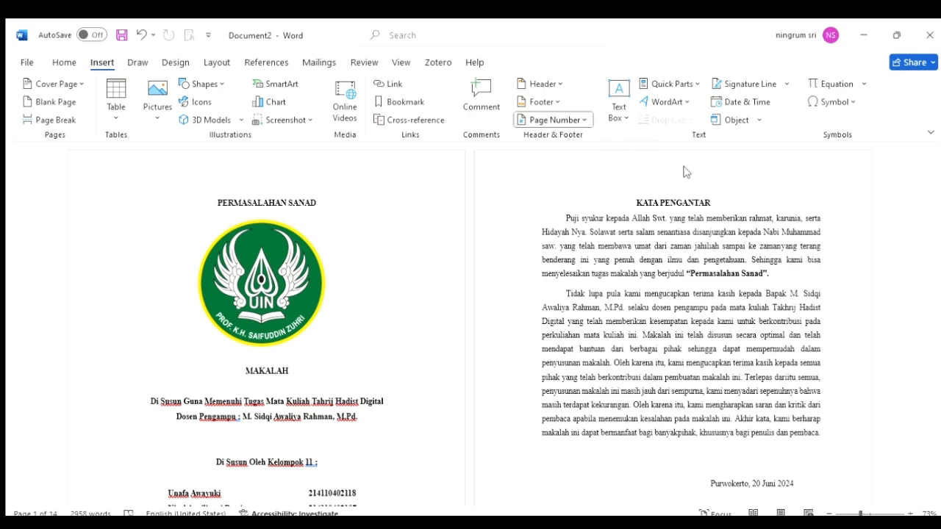
- Insert centred page numbers at the bottom of all pages and leave header and footer editing
click(689, 256)
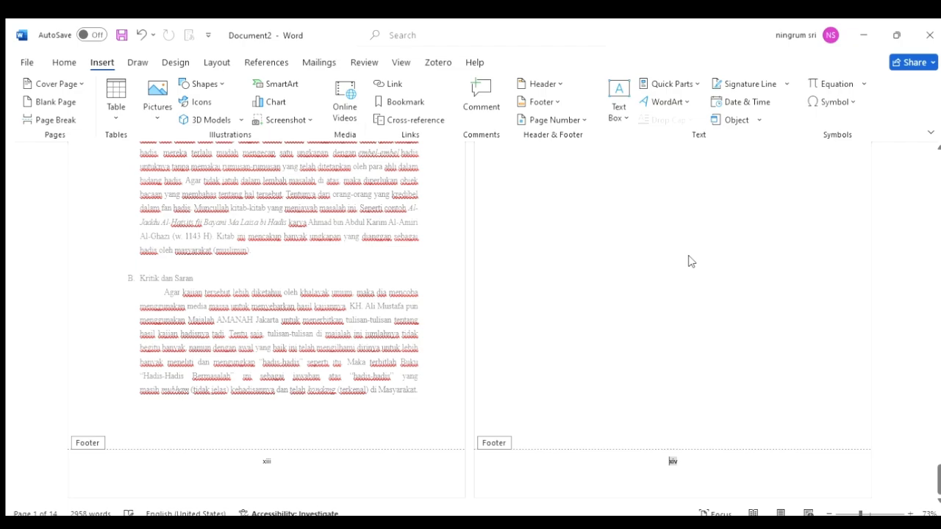
scroll(691, 261, up, 20)
scroll(689, 261, up, 20)
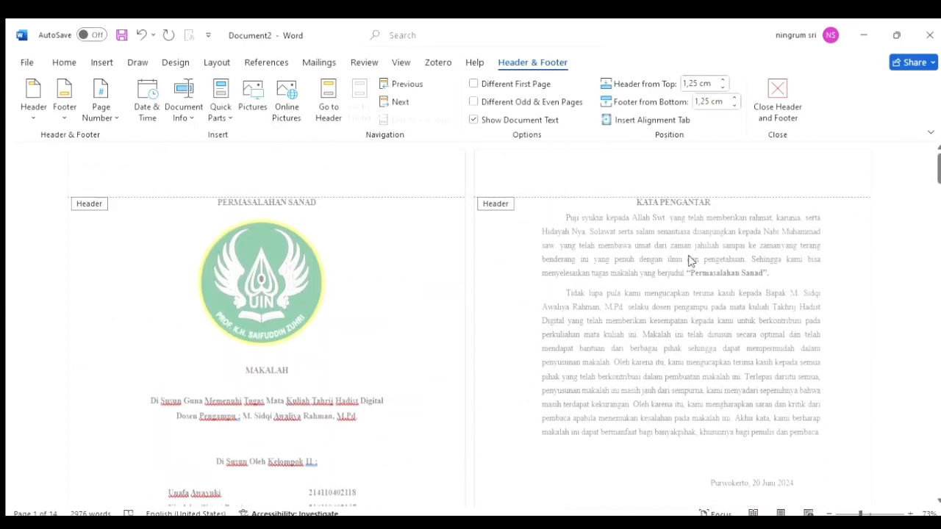
scroll(643, 393, down, 5)
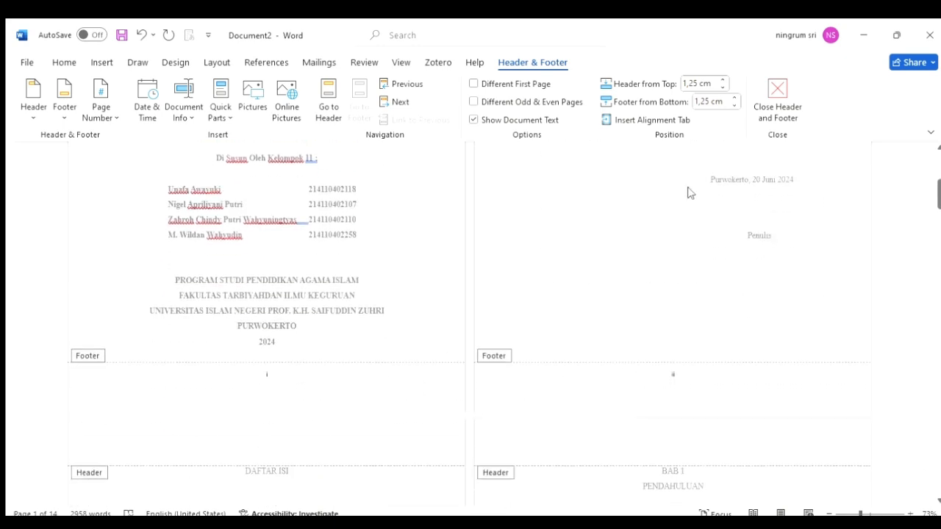
click(768, 109)
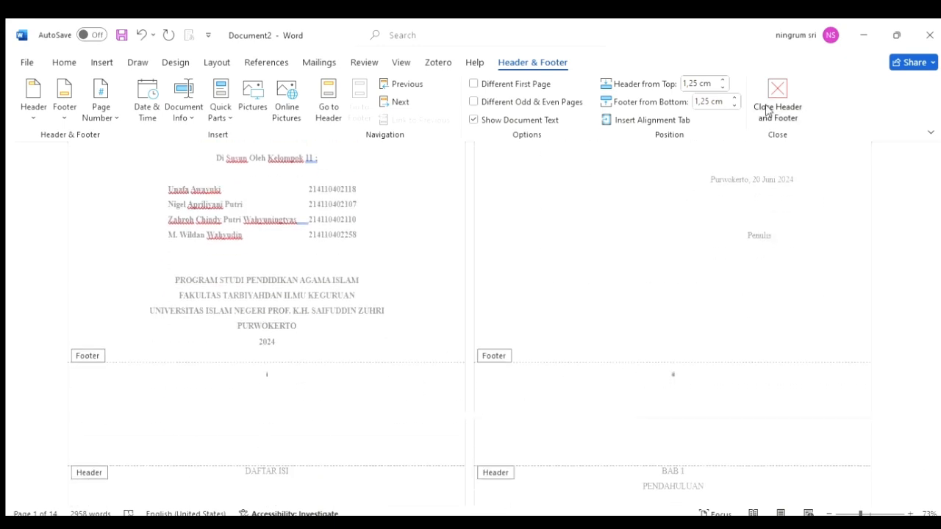
- Remove the page number from the cover by turning on Different First Page for its footer
scroll(694, 272, up, 20)
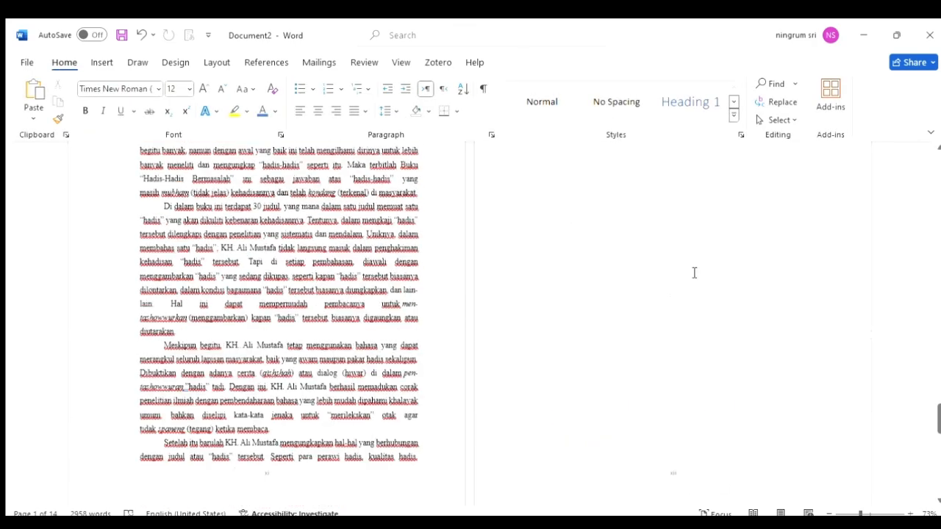
scroll(694, 272, up, 15)
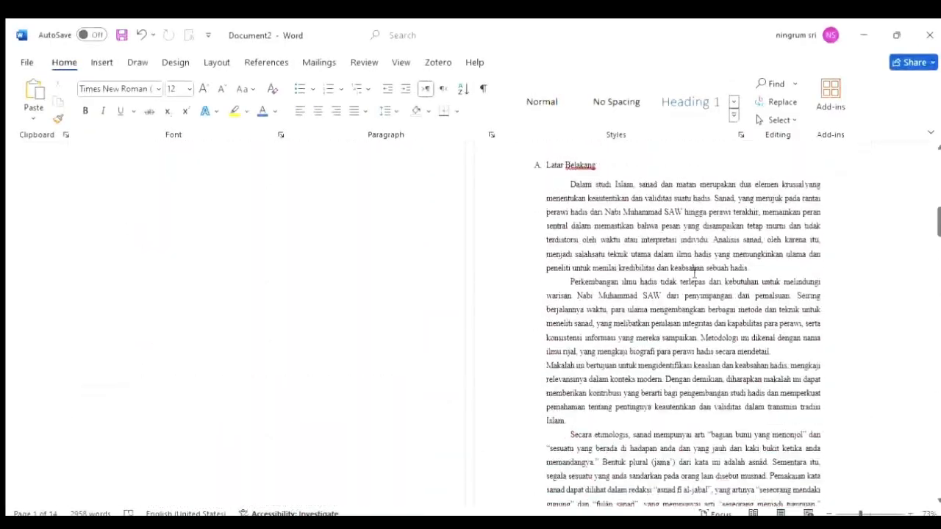
scroll(694, 272, down, 5)
scroll(694, 272, up, 1)
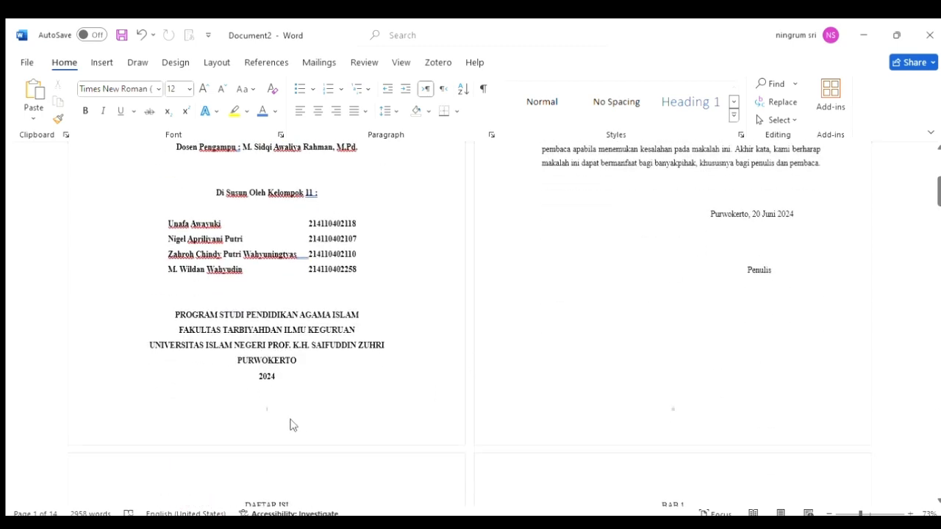
scroll(326, 312, up, 4)
scroll(326, 311, down, 7)
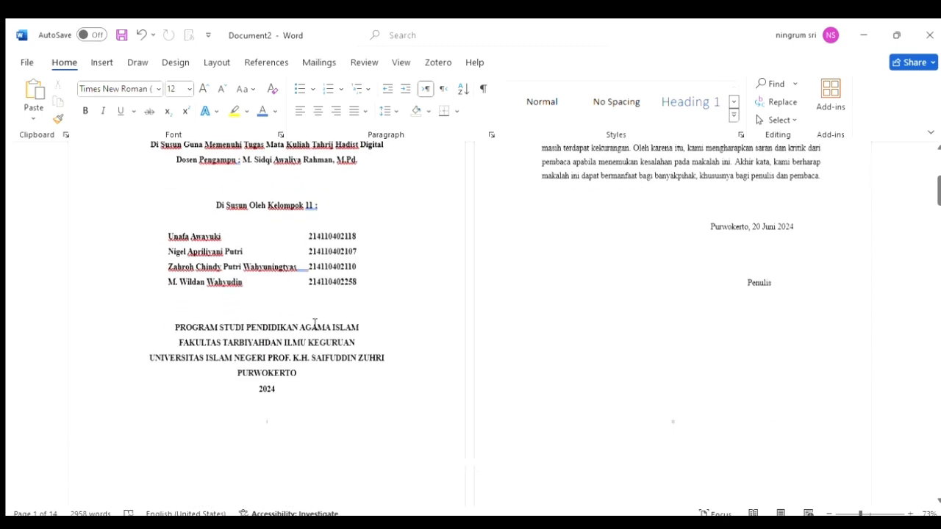
click(266, 297)
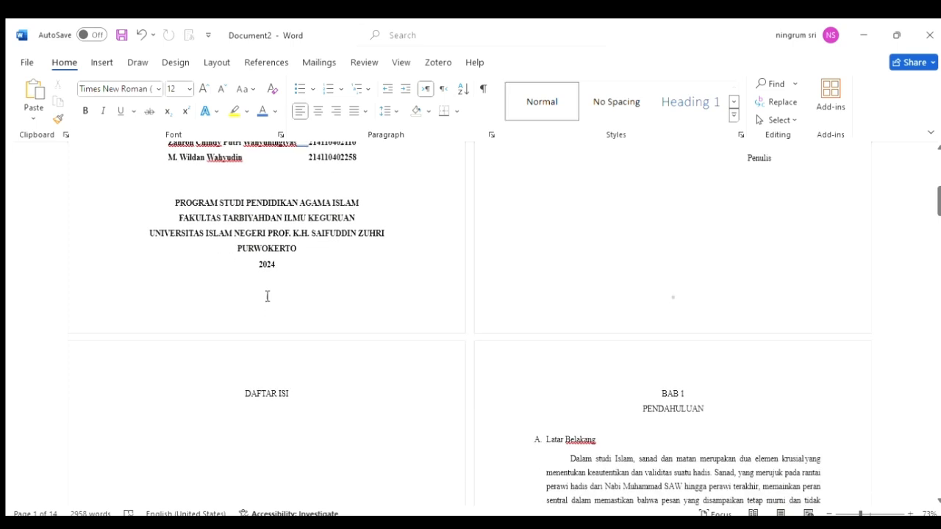
double_click(264, 296)
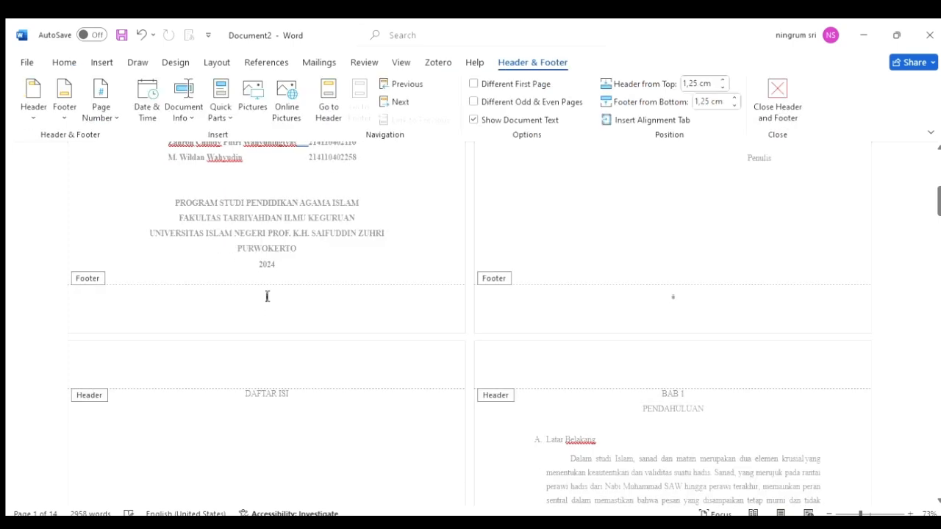
click(470, 83)
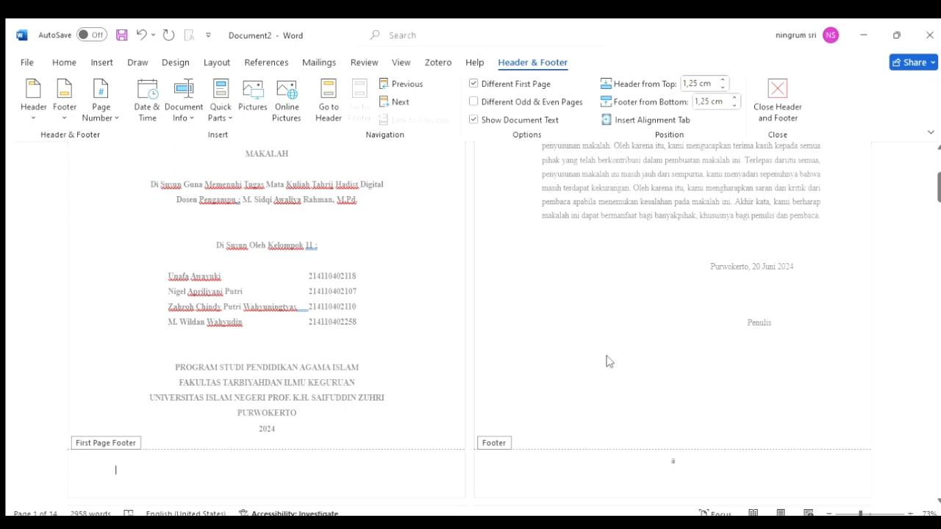
- Check the footers of the cover and the following pages, and leave header and footer editing
scroll(606, 361, up, 2)
scroll(607, 361, down, 8)
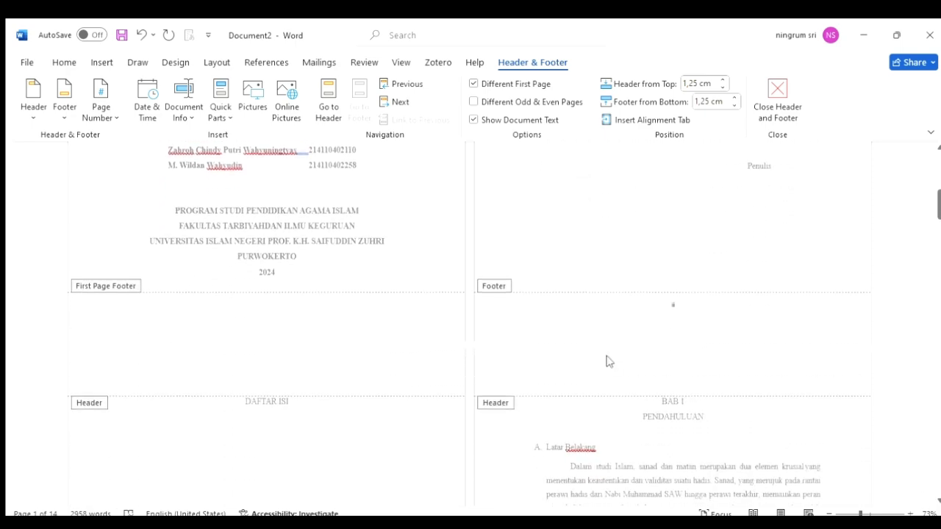
scroll(607, 361, down, 8)
scroll(606, 361, up, 5)
scroll(607, 361, up, 5)
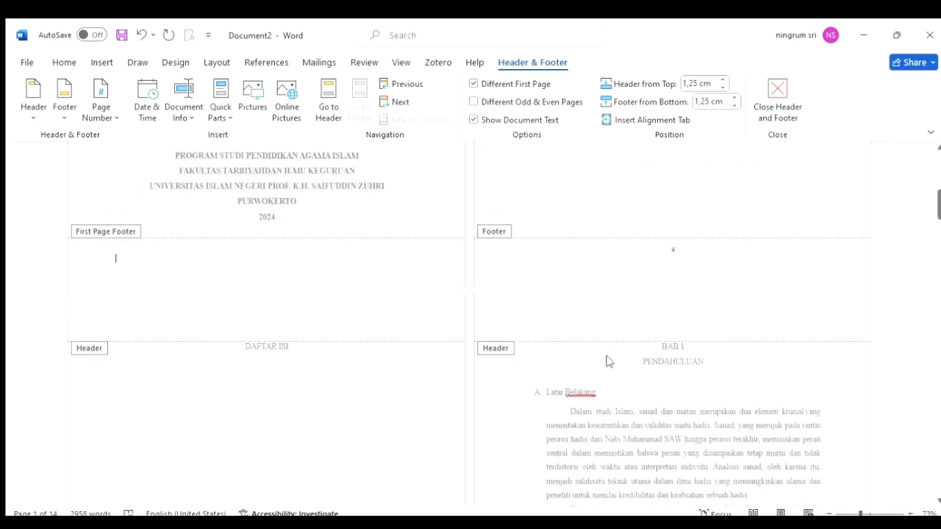
scroll(607, 361, up, 2)
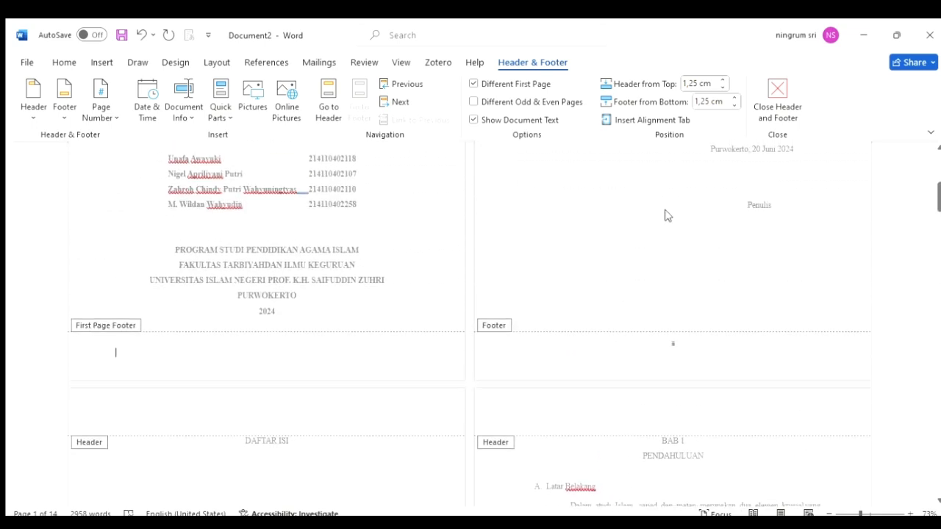
click(771, 110)
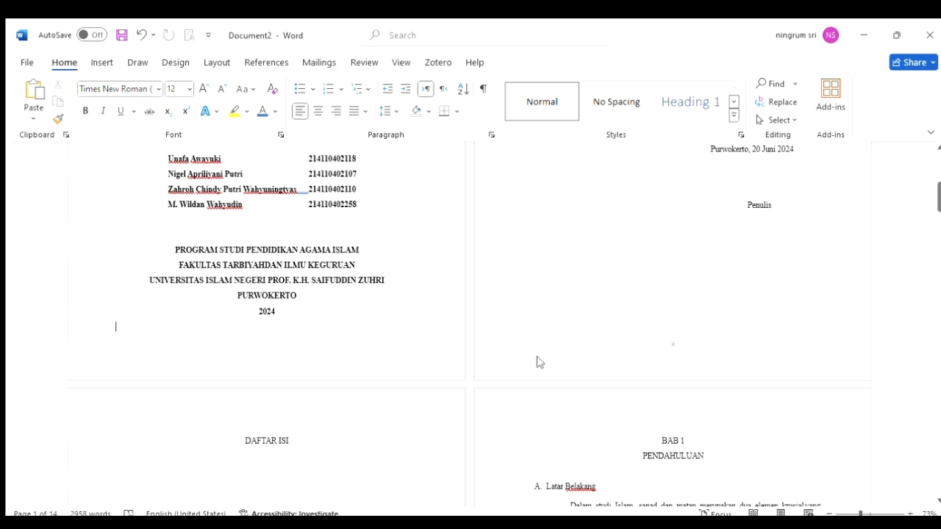
- Insert a section break after the DAFTAR ISI heading to separate the front matter from BAB 1
scroll(542, 361, down, 2)
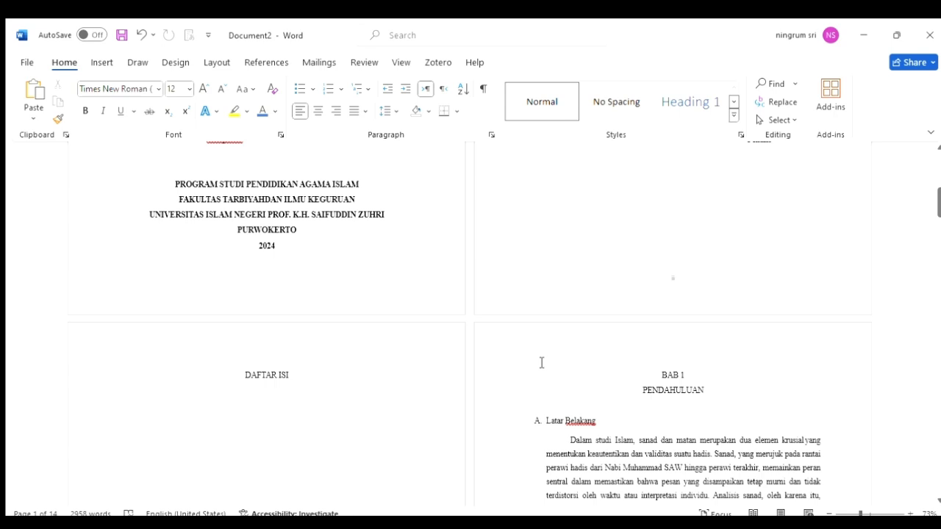
scroll(541, 362, down, 2)
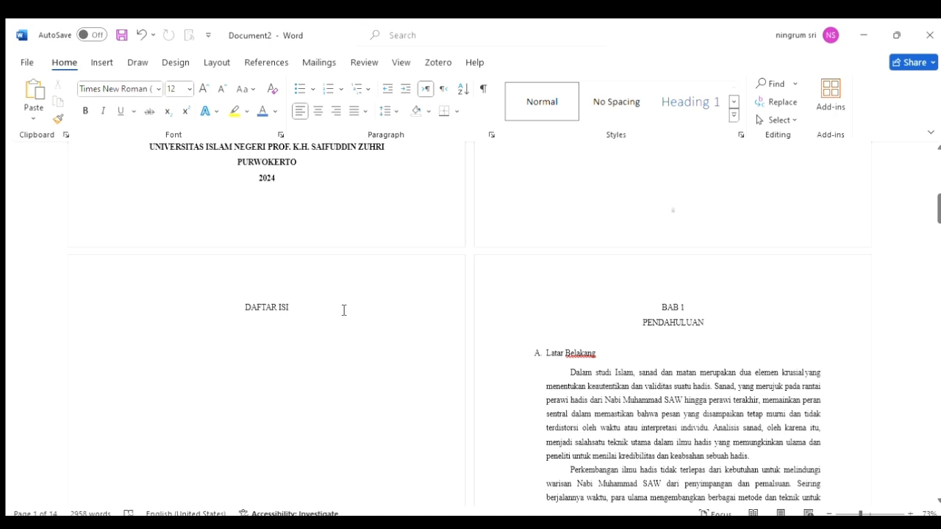
click(301, 309)
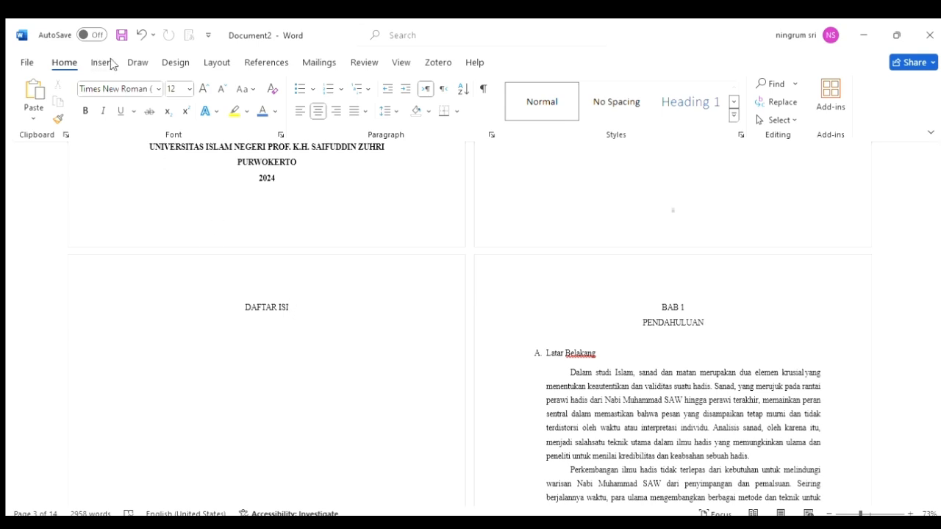
click(213, 63)
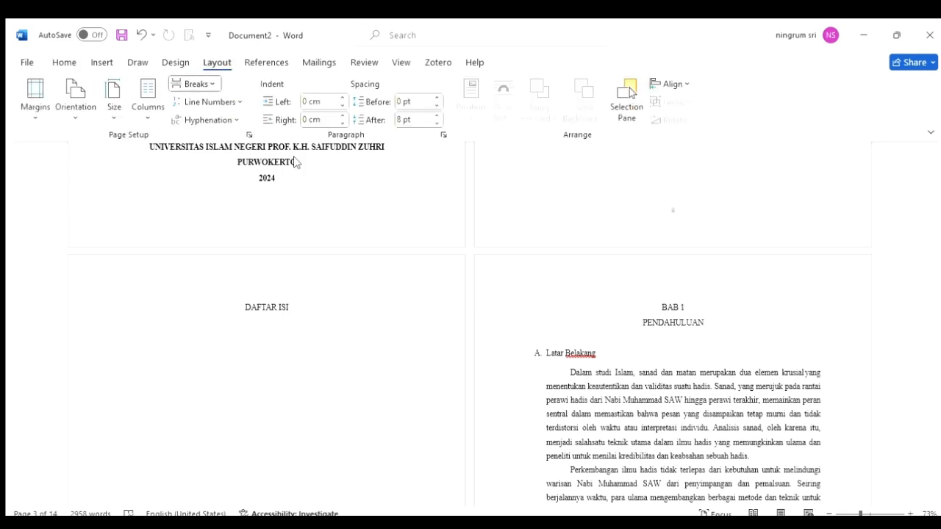
double_click(305, 331)
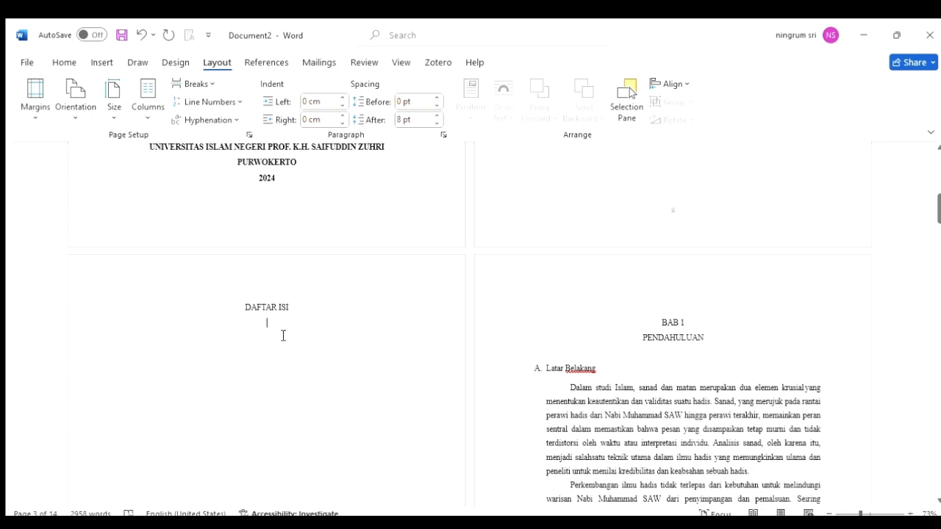
click(291, 355)
- Set the page number format to Arabic numerals for the section containing the BAB 1 heading
click(660, 324)
click(103, 64)
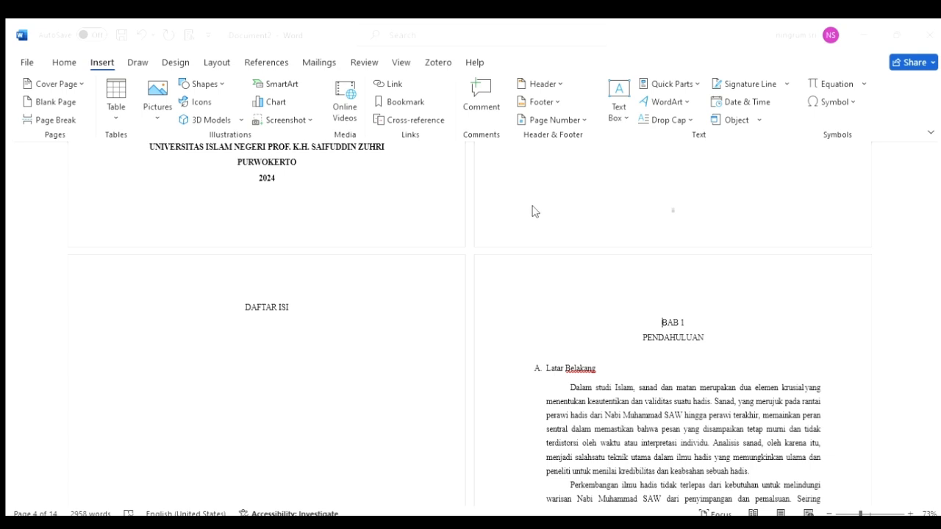
click(469, 340)
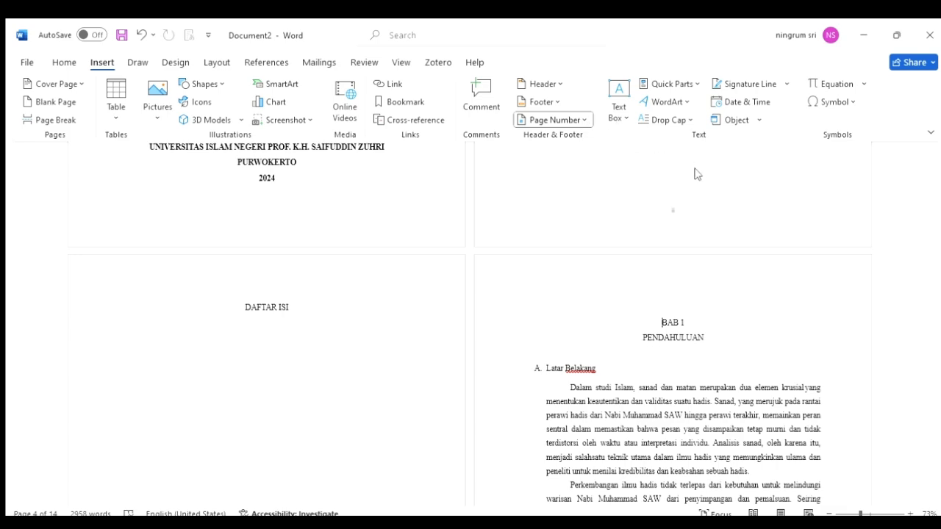
- Insert a centred page number at the bottom of the BAB 1 section and check the footers around it
double_click(731, 250)
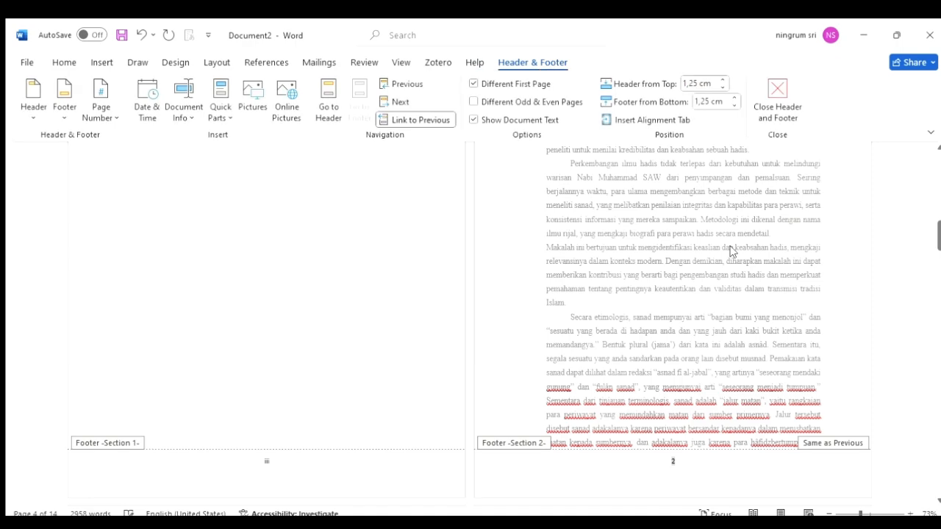
scroll(576, 309, up, 5)
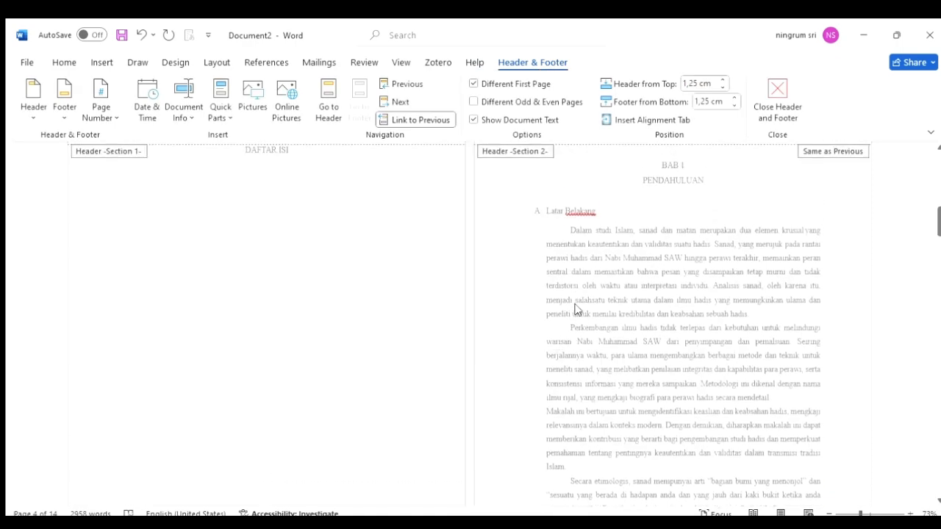
scroll(576, 308, down, 4)
scroll(576, 308, down, 4)
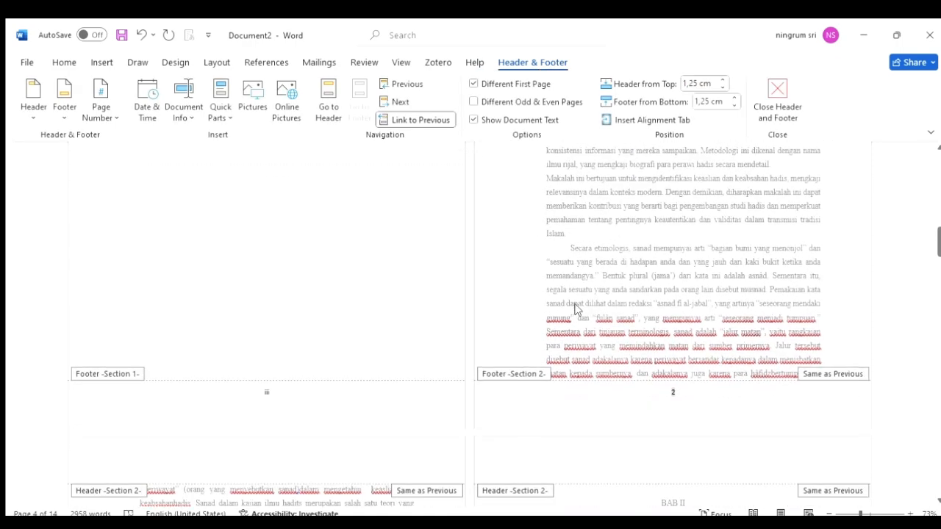
scroll(669, 310, up, 3)
scroll(667, 311, up, 4)
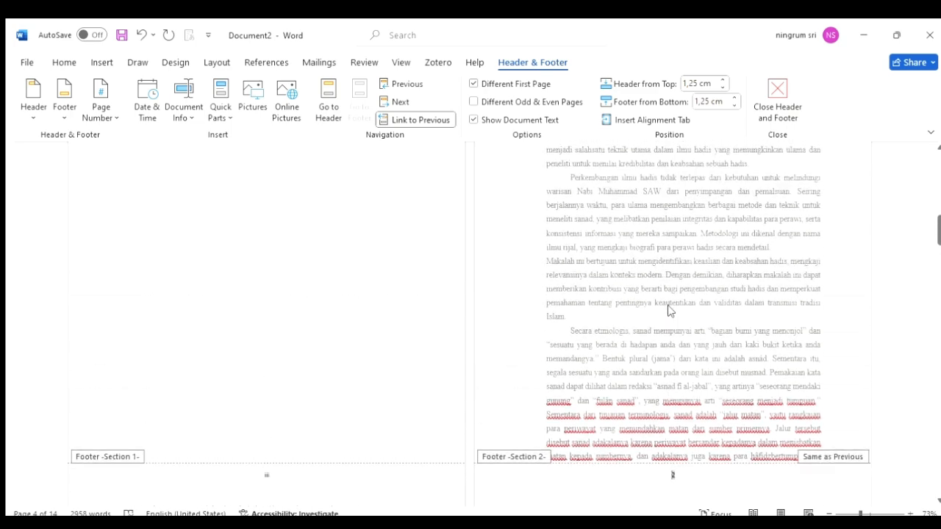
- Restart the page numbering of the BAB 1 section at 1 and leave header and footer editing
scroll(667, 311, down, 3)
scroll(668, 310, down, 3)
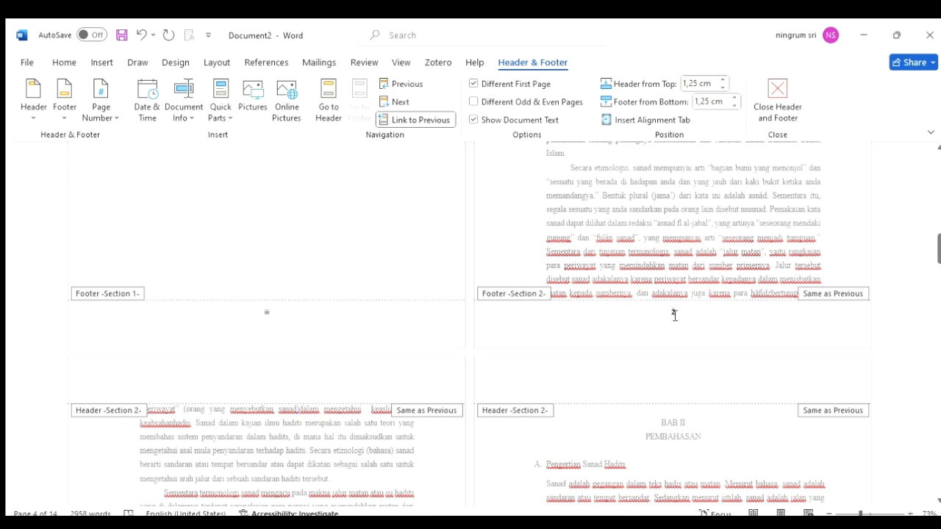
click(101, 61)
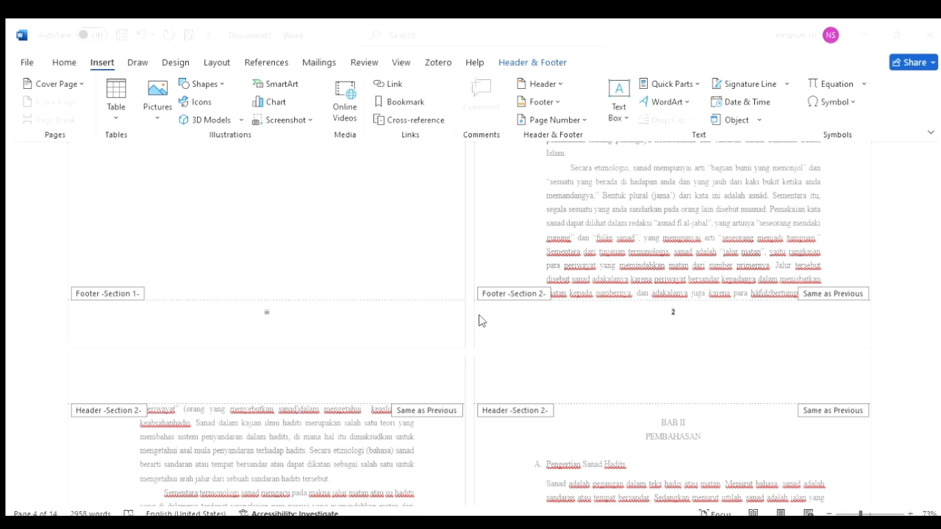
click(479, 347)
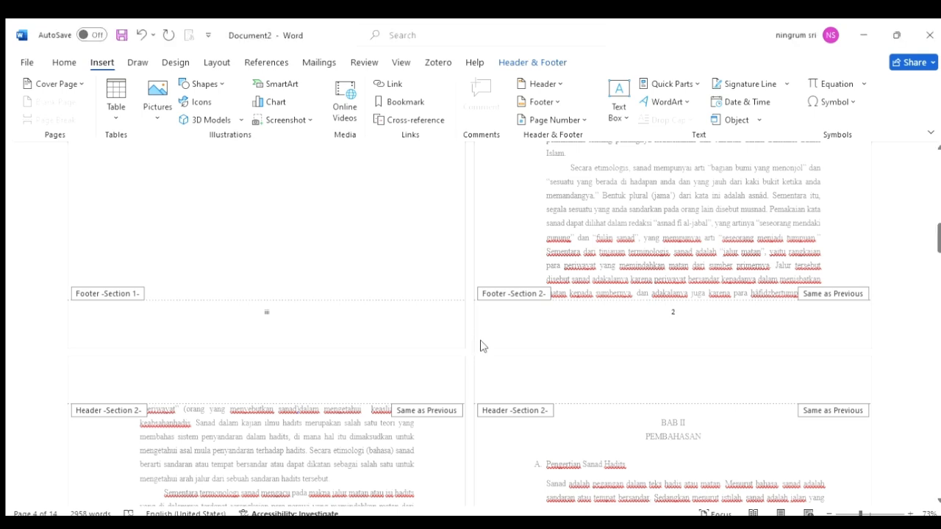
scroll(481, 347, up, 3)
scroll(702, 278, up, 3)
scroll(703, 279, down, 4)
scroll(702, 279, down, 3)
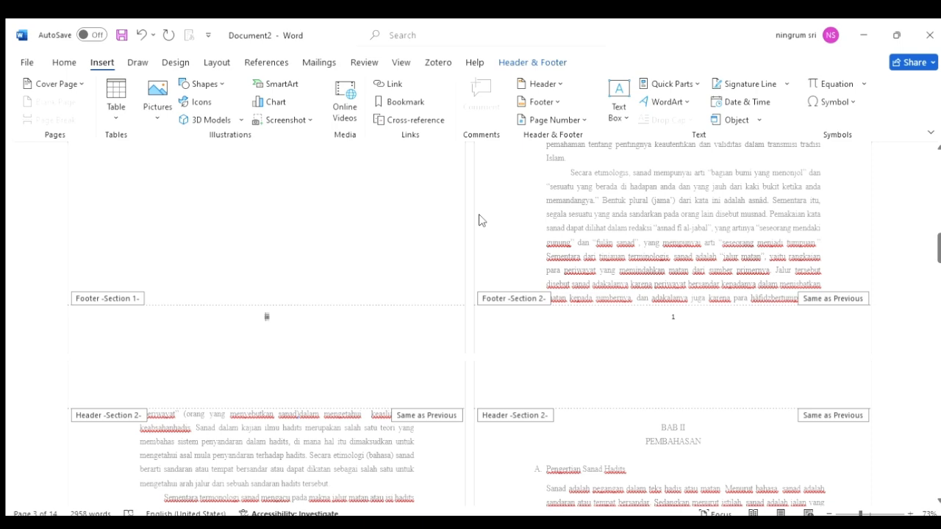
double_click(517, 203)
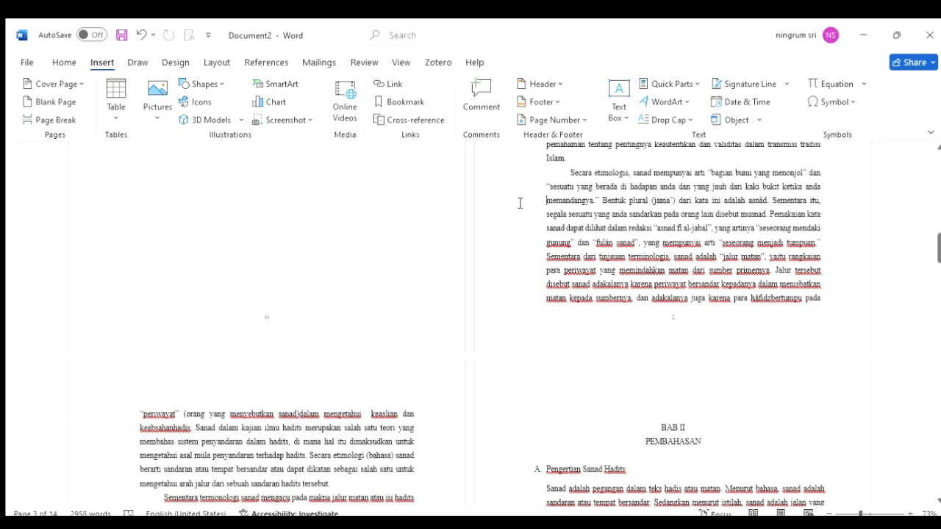
- Check the page numbers at the foot of the DAFTAR ISI and BAB 1 pages
scroll(668, 334, down, 10)
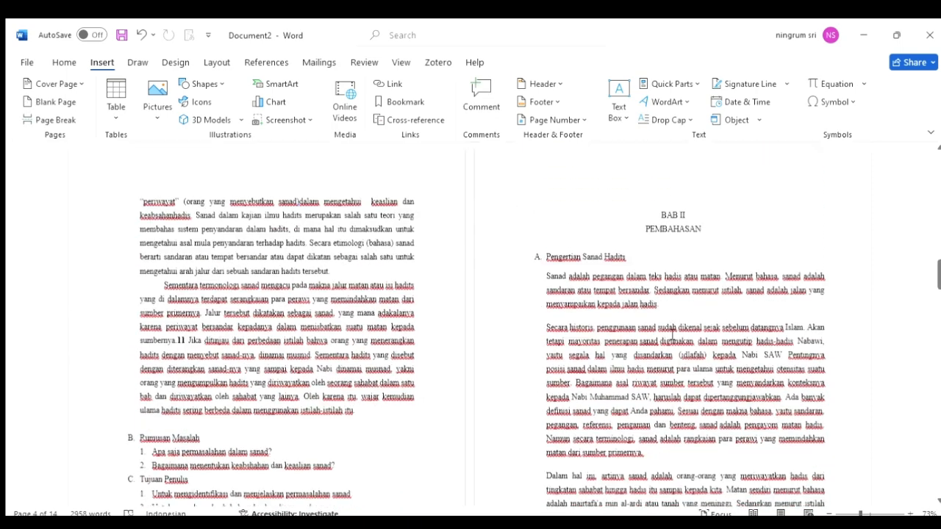
scroll(671, 334, up, 10)
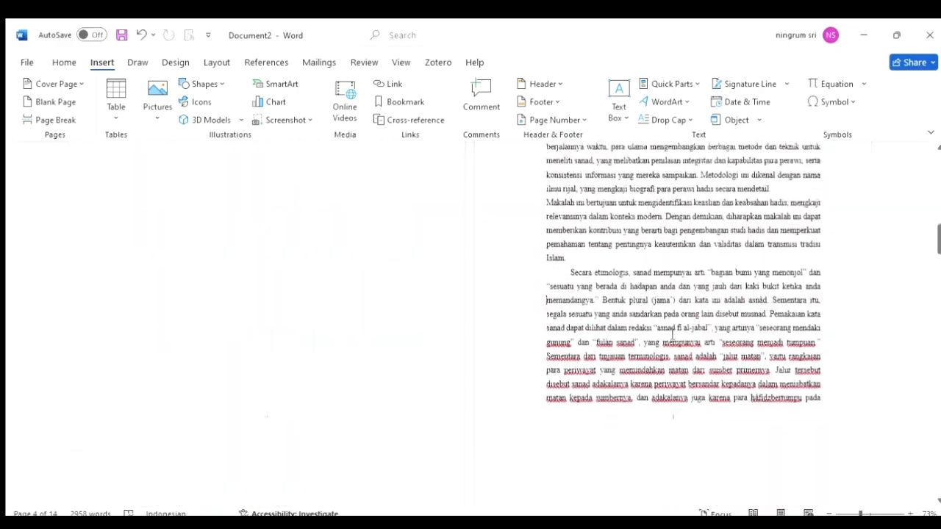
scroll(670, 332, up, 3)
scroll(672, 335, down, 7)
scroll(671, 335, down, 10)
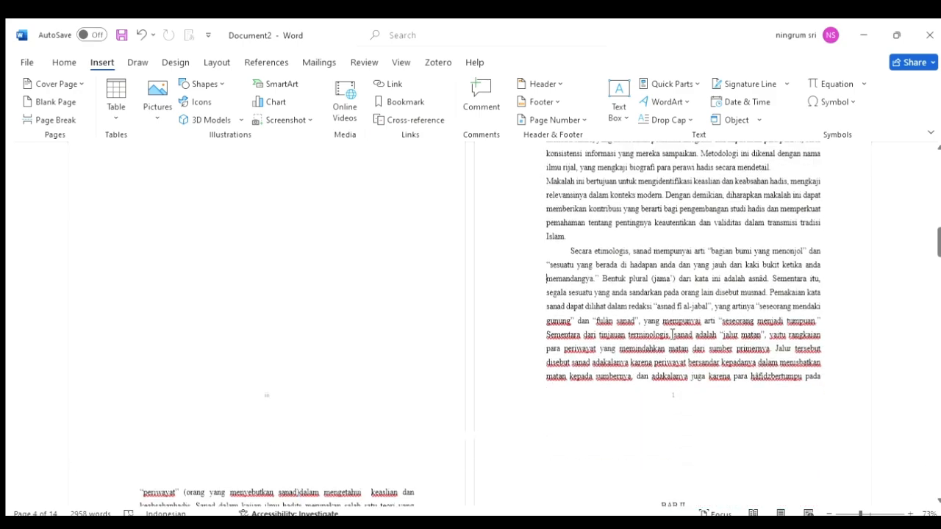
scroll(672, 334, up, 10)
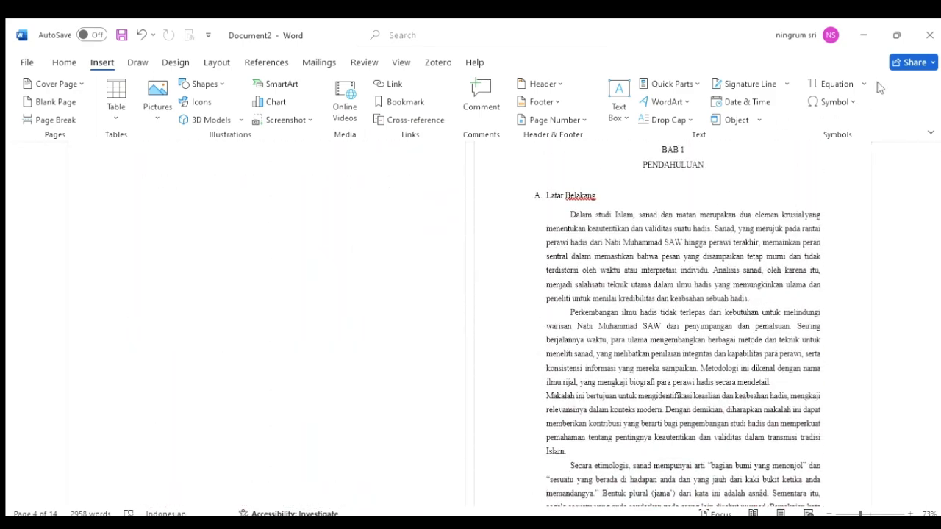
scroll(581, 234, up, 3)
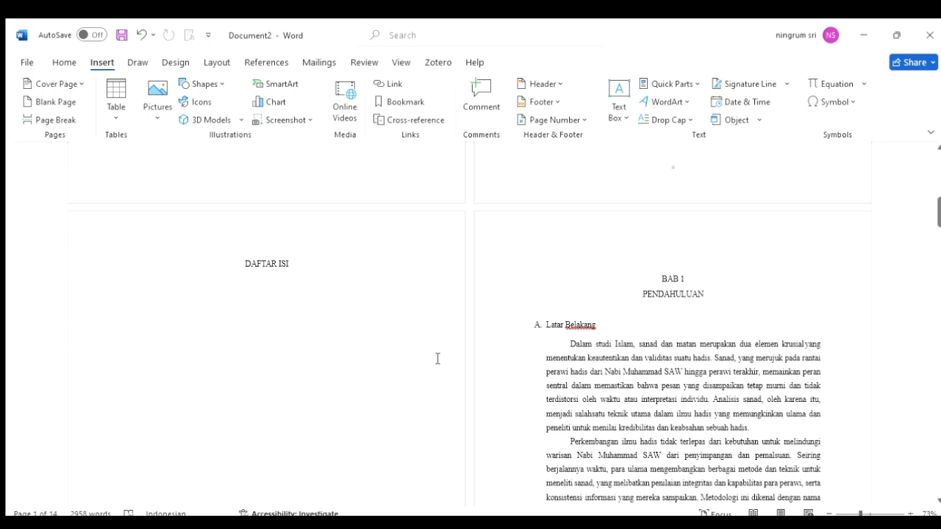
- Apply the Heading 2 style to the KATA PENGANTAR title on the foreword page
click(323, 269)
click(62, 64)
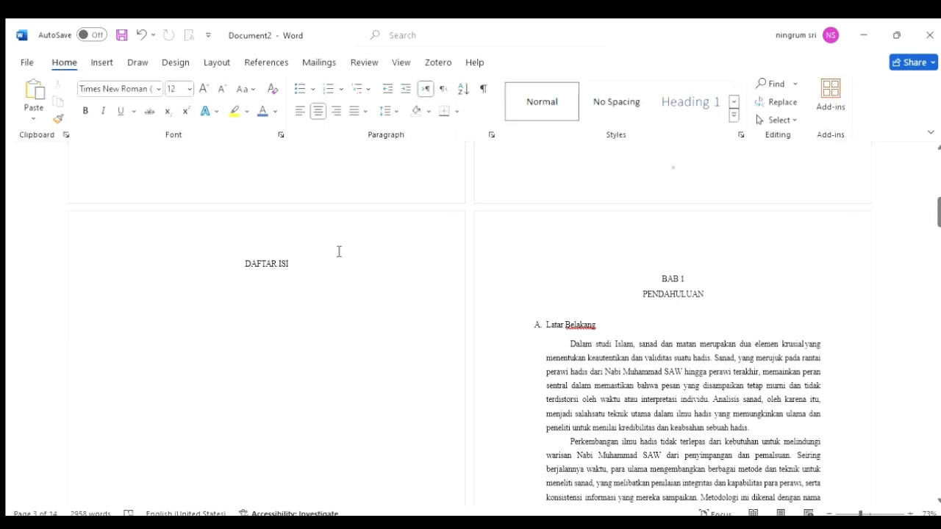
scroll(339, 253, up, 3)
scroll(338, 252, up, 10)
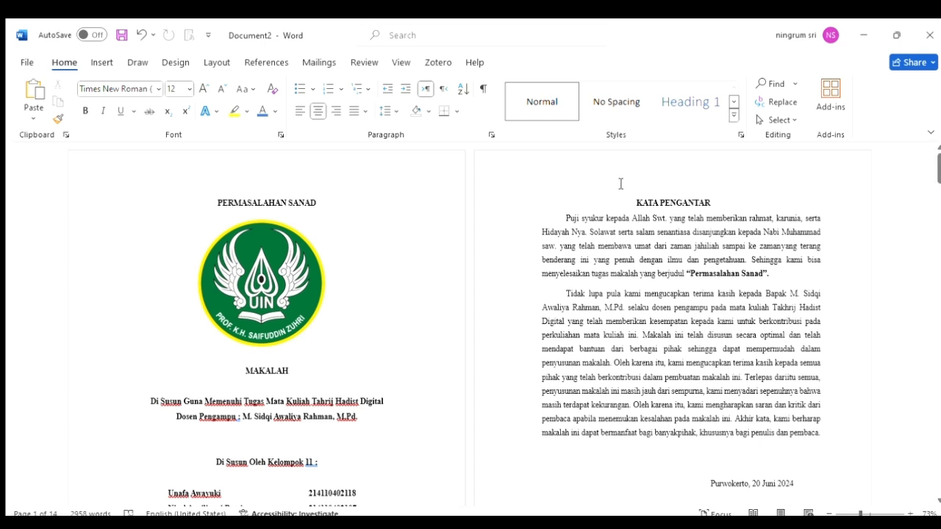
drag(635, 205, 702, 204)
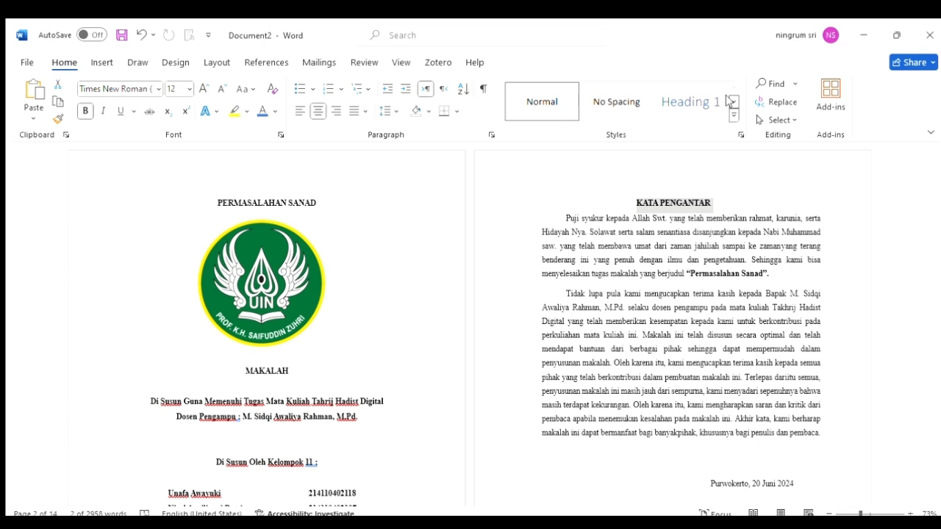
click(733, 101)
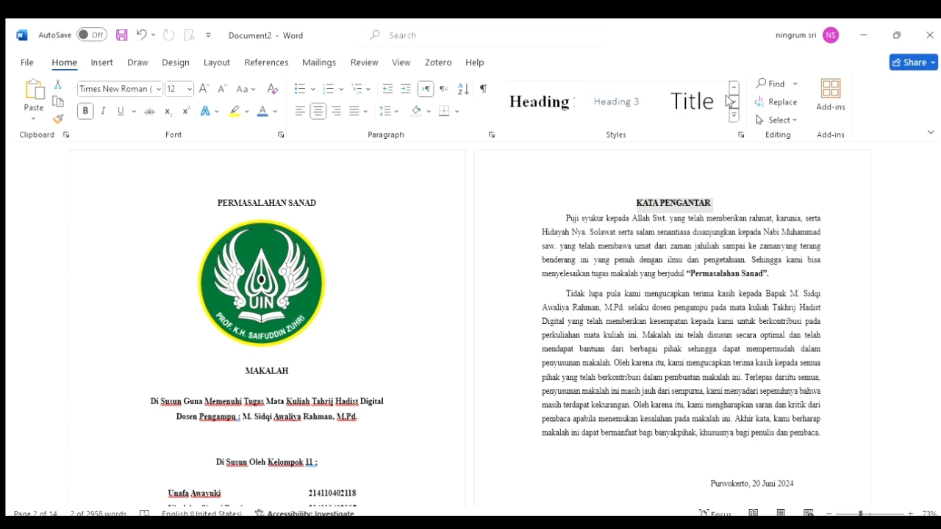
click(566, 106)
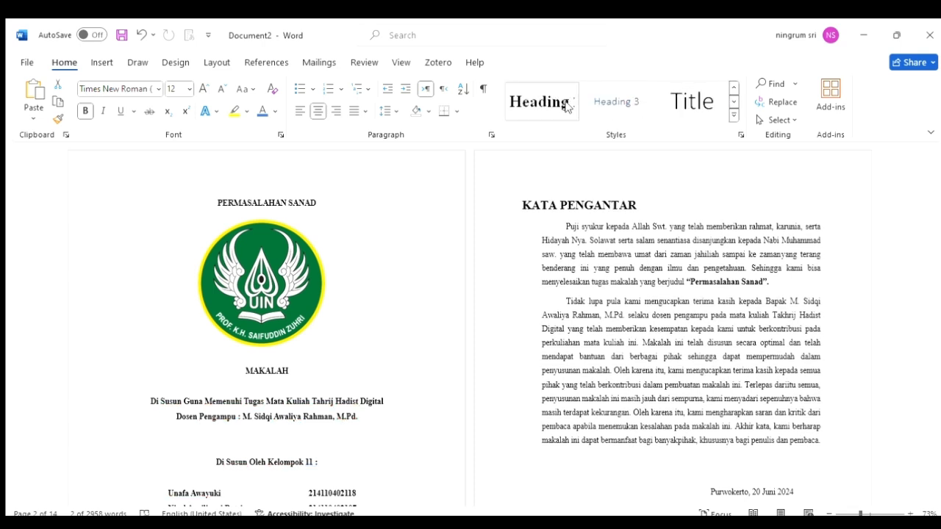
- Reduce the KATA PENGANTAR heading to 12 pt and centre it
click(566, 107)
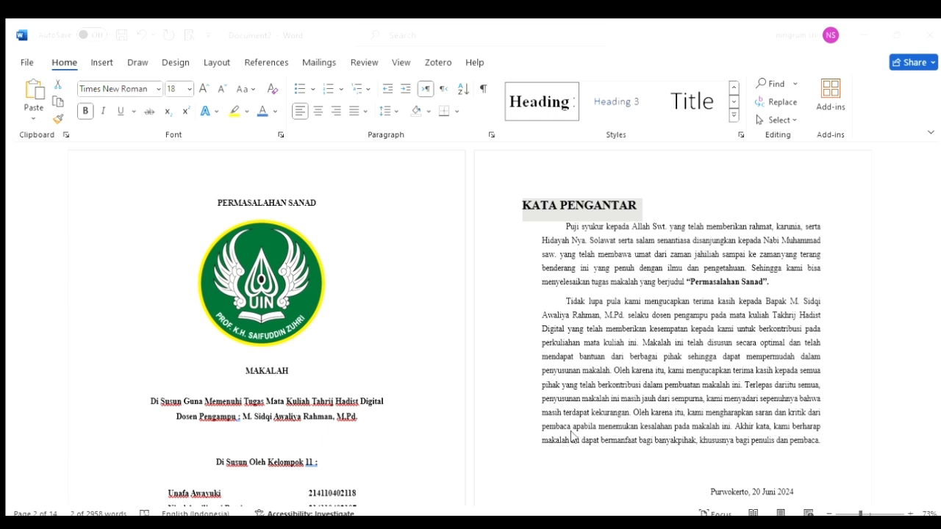
key(ctrl+z)
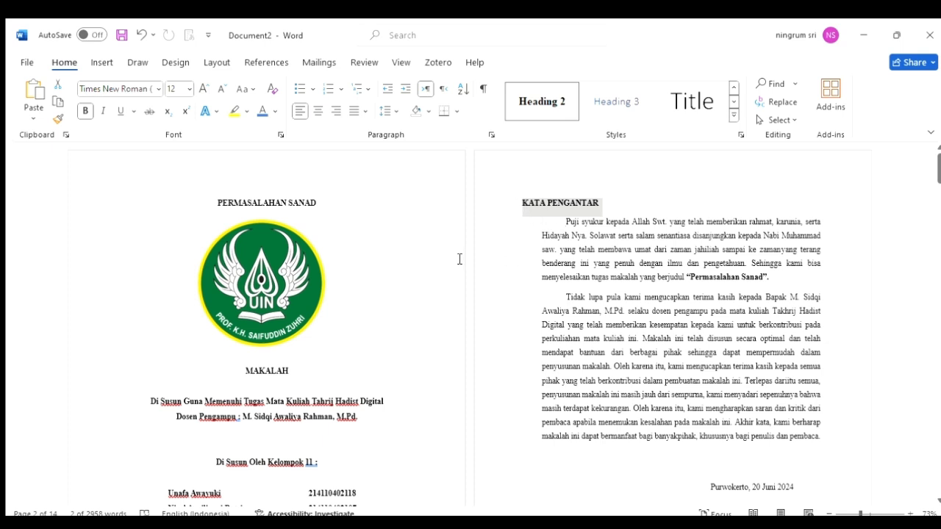
click(319, 110)
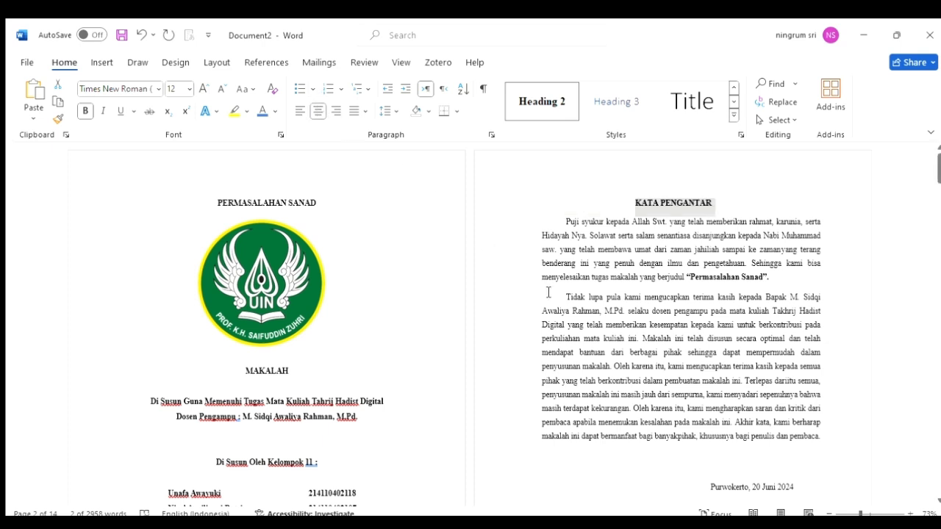
- Apply the Heading 2 style to the DAFTAR ISI title
scroll(549, 292, down, 6)
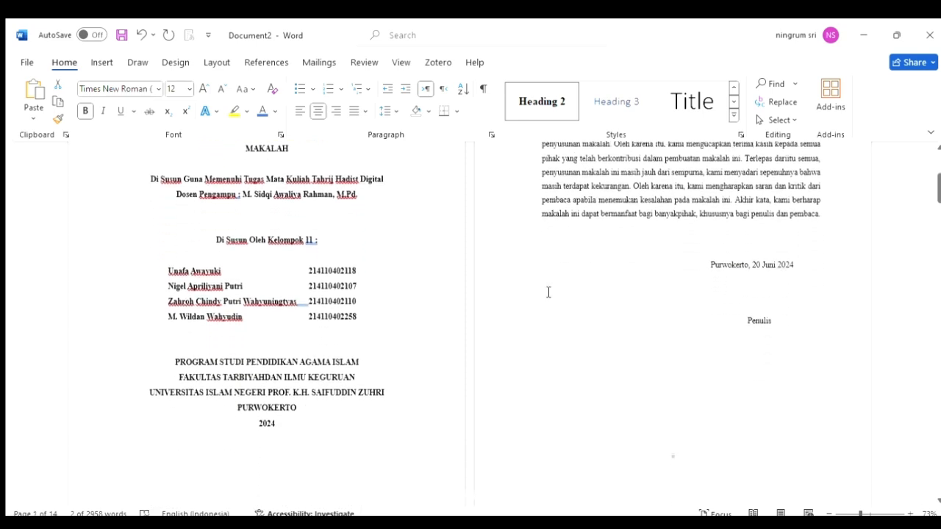
scroll(549, 292, down, 6)
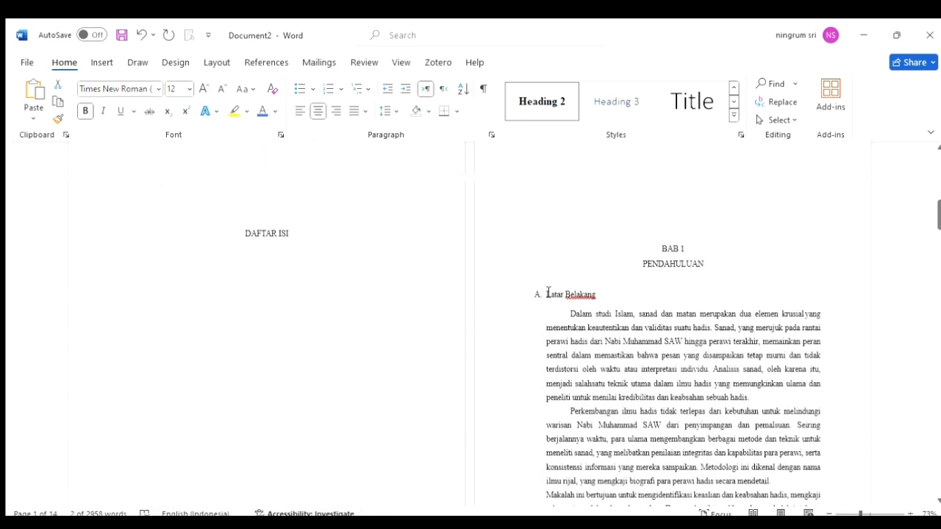
click(242, 233)
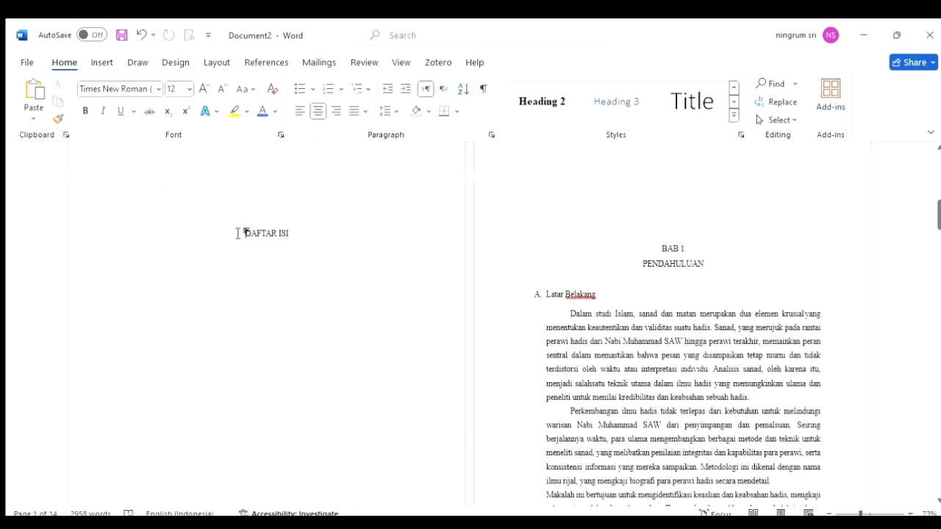
drag(244, 232, 291, 234)
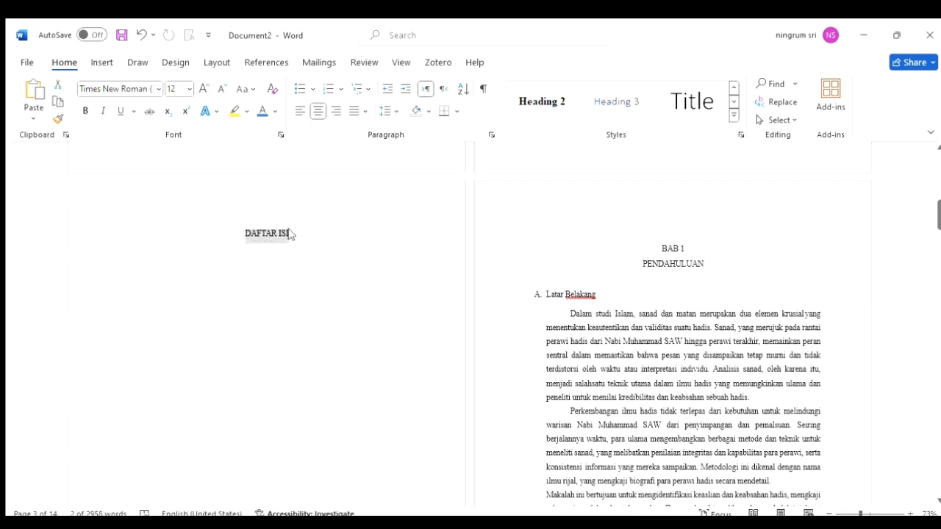
click(525, 99)
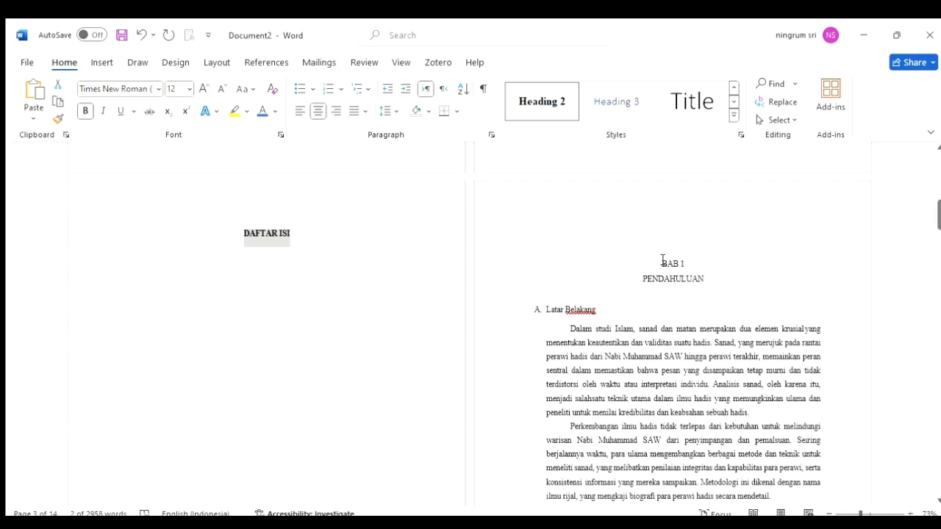
- Apply the Heading 2 style to both lines of the BAB 1 PENDAHULUAN chapter title
drag(663, 261, 704, 284)
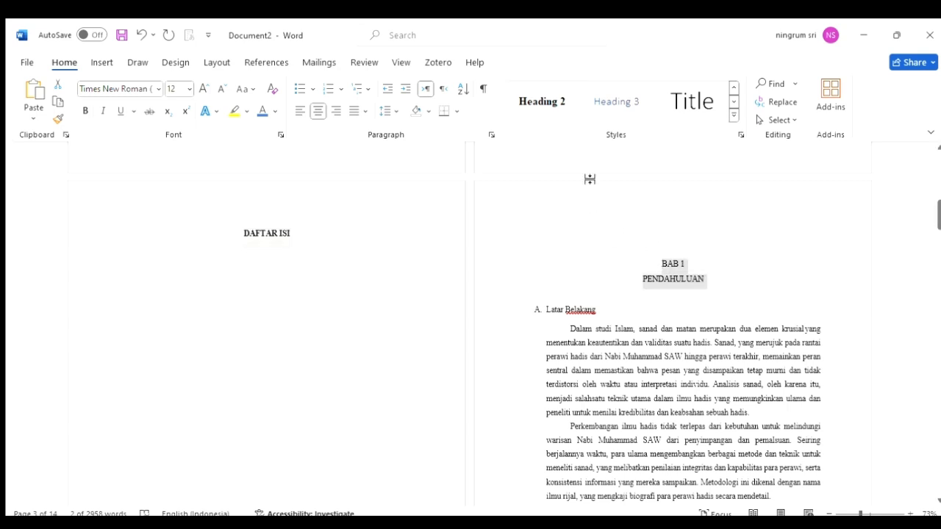
click(552, 112)
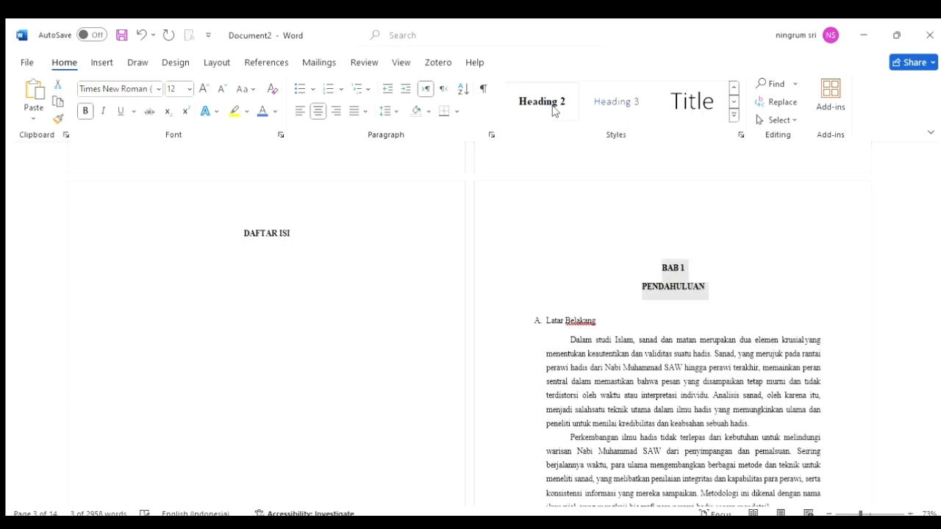
click(667, 239)
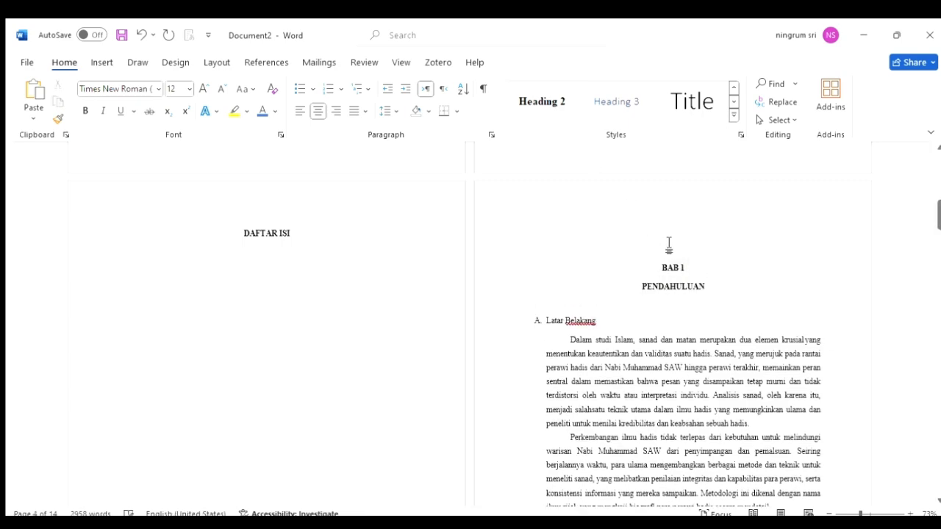
scroll(668, 244, down, 3)
scroll(667, 245, up, 3)
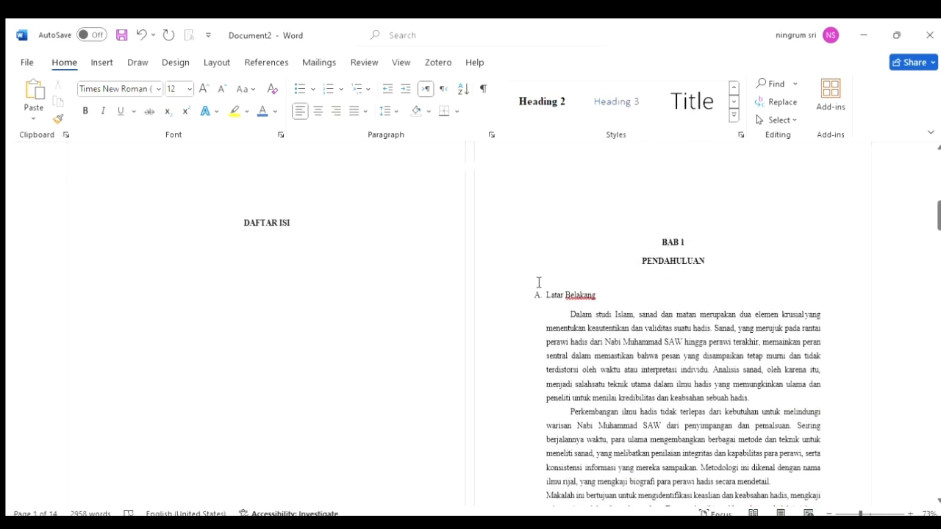
- Apply the Heading 2 style to the Latar Belakang subheading, keeping the chapter titles centred
drag(534, 297, 597, 296)
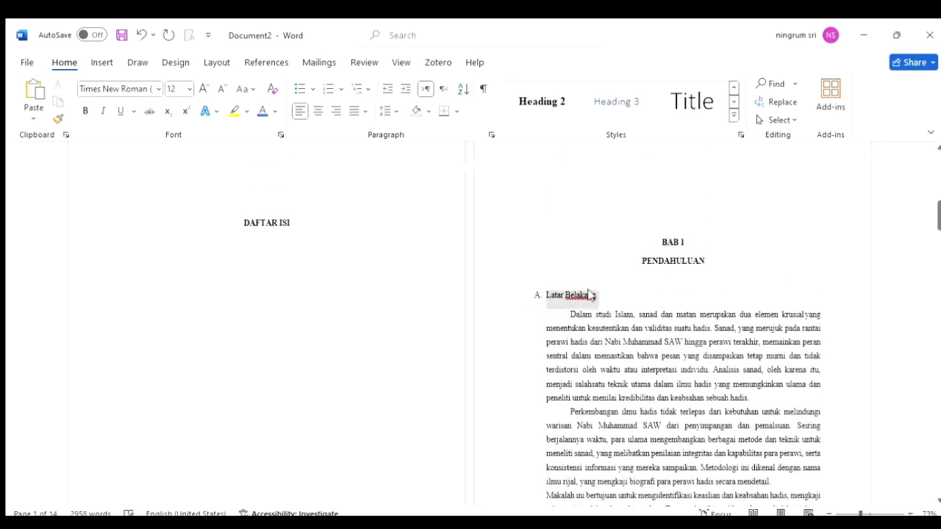
click(545, 103)
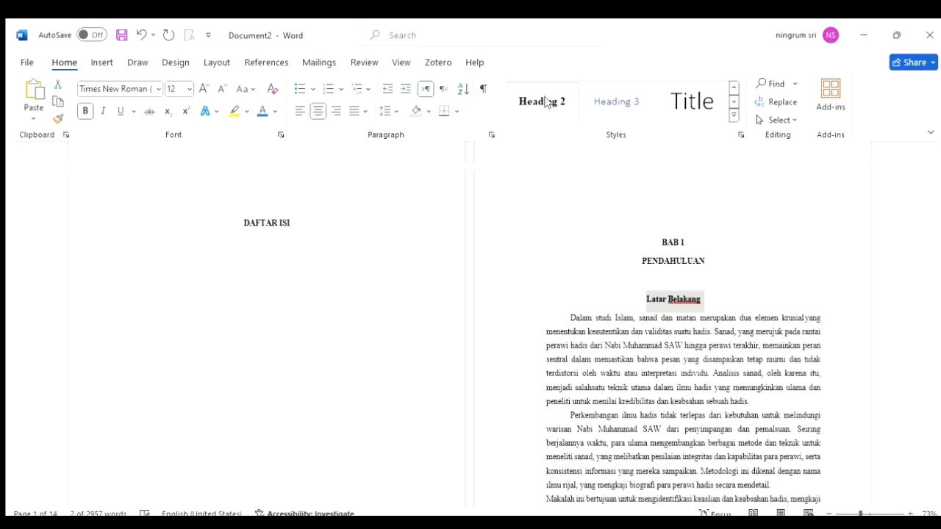
click(299, 110)
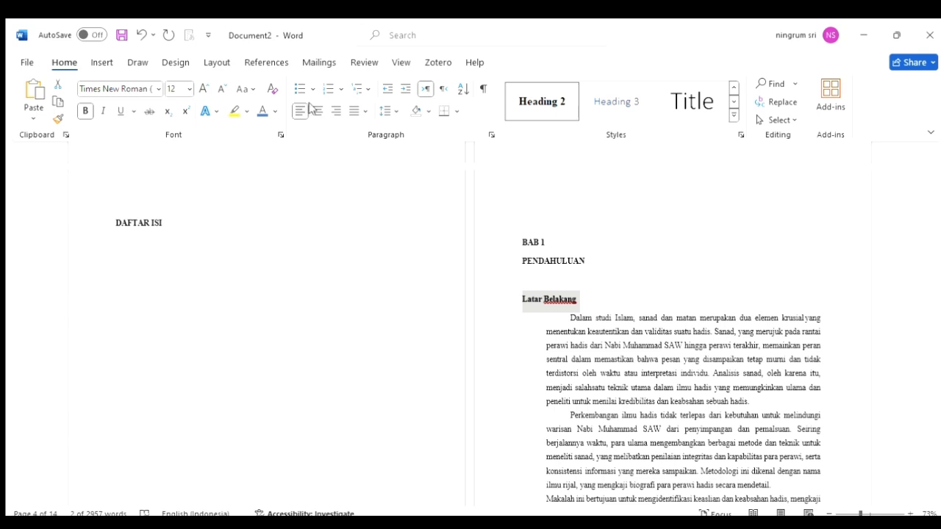
click(316, 111)
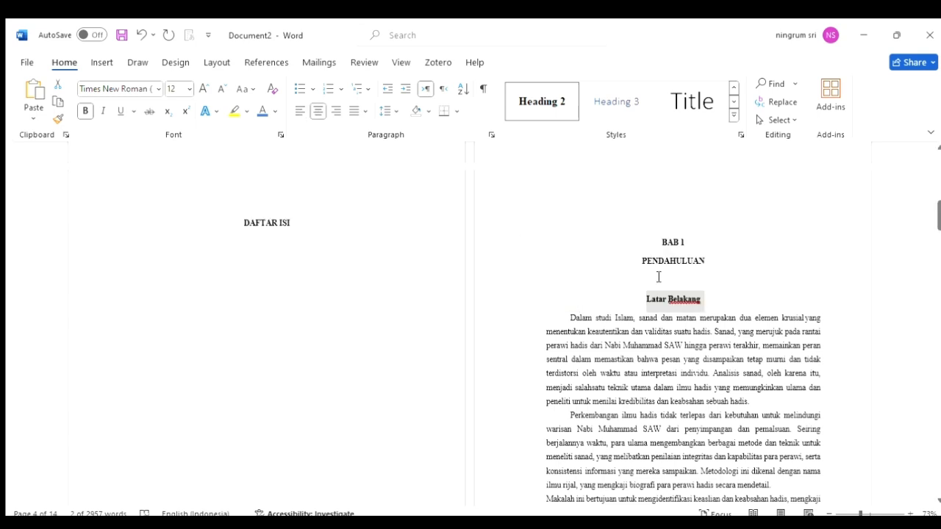
- Left-align the Latar Belakang subheading and restore its "A." numbering
click(649, 297)
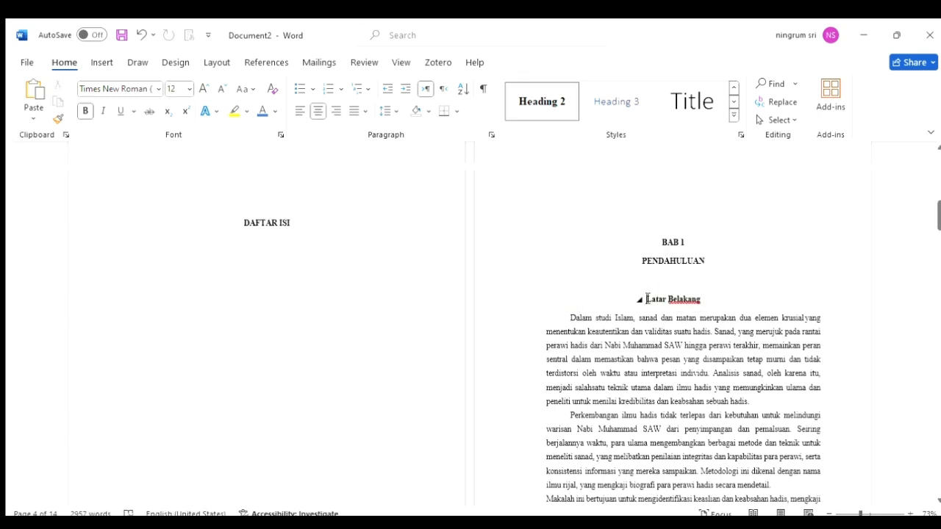
key(ctrl+l)
text(A.)
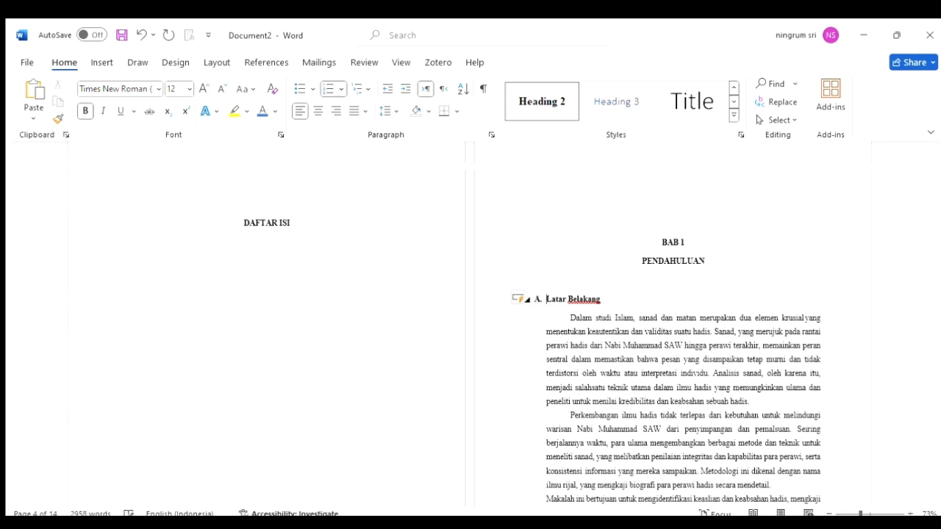
- Apply the Heading 2 style to the Rumusan Masalah subheading, left-aligned and numbered "B."
scroll(670, 352, down, 10)
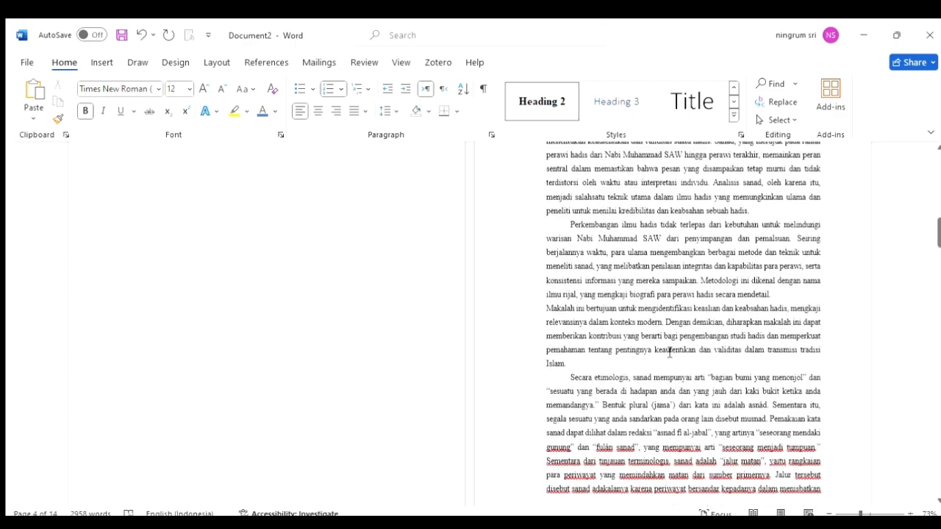
scroll(669, 352, down, 8)
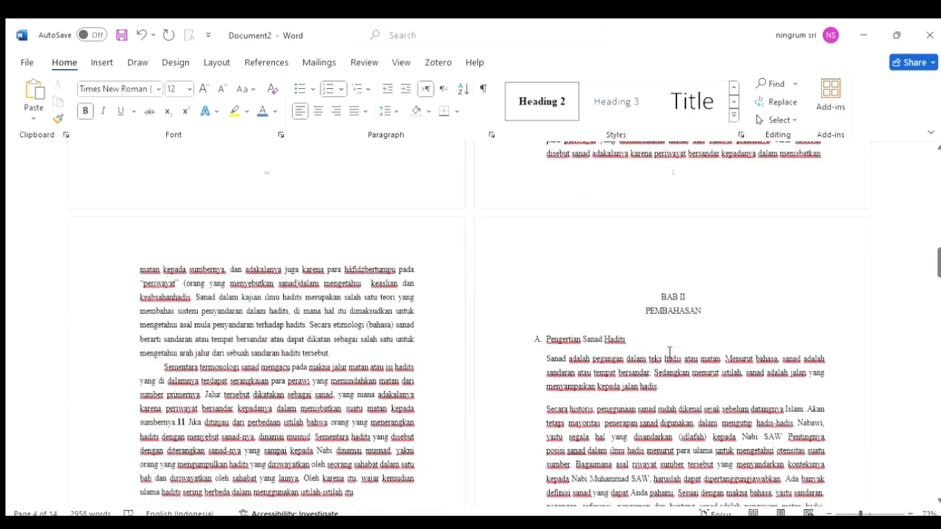
scroll(670, 352, down, 3)
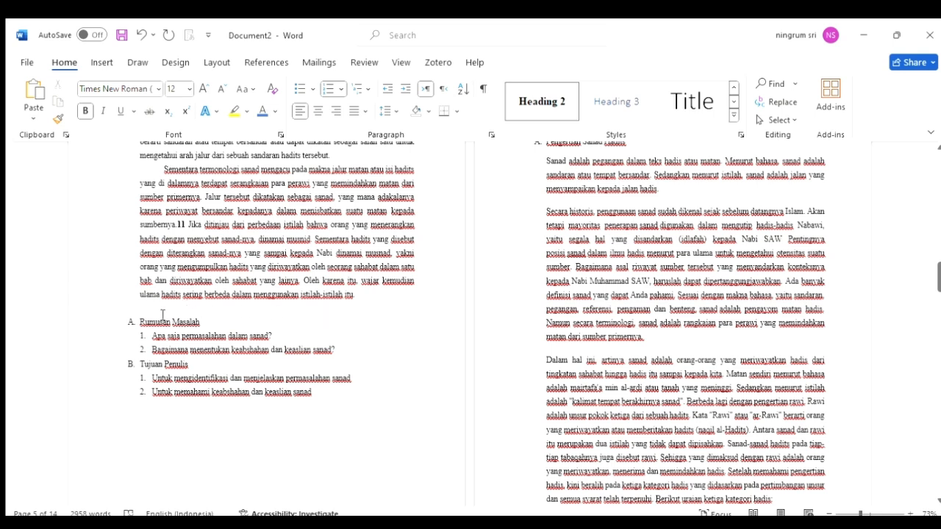
drag(137, 322, 202, 323)
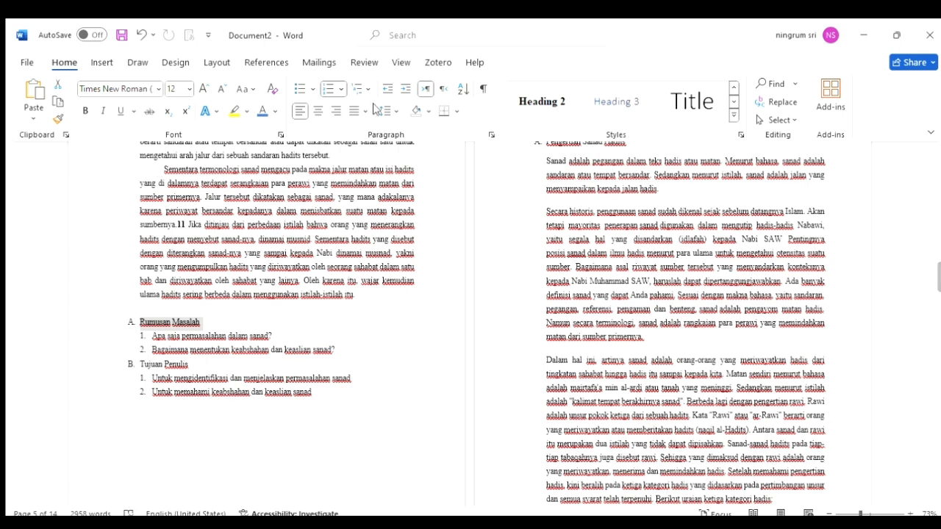
click(515, 98)
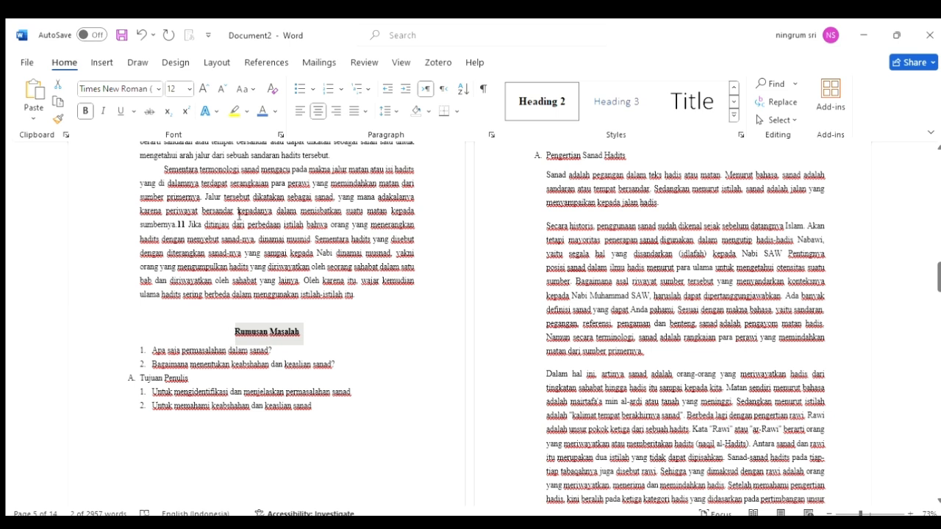
click(300, 111)
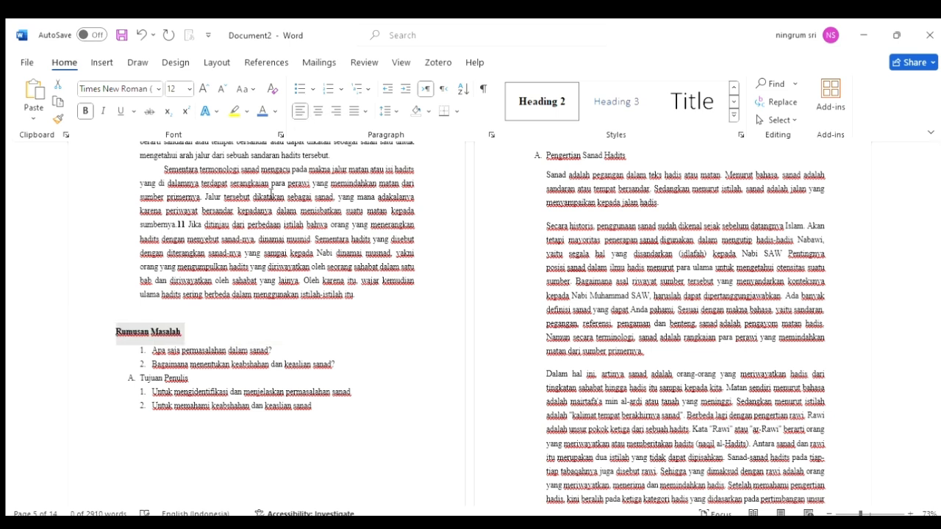
click(114, 331)
text(B.)
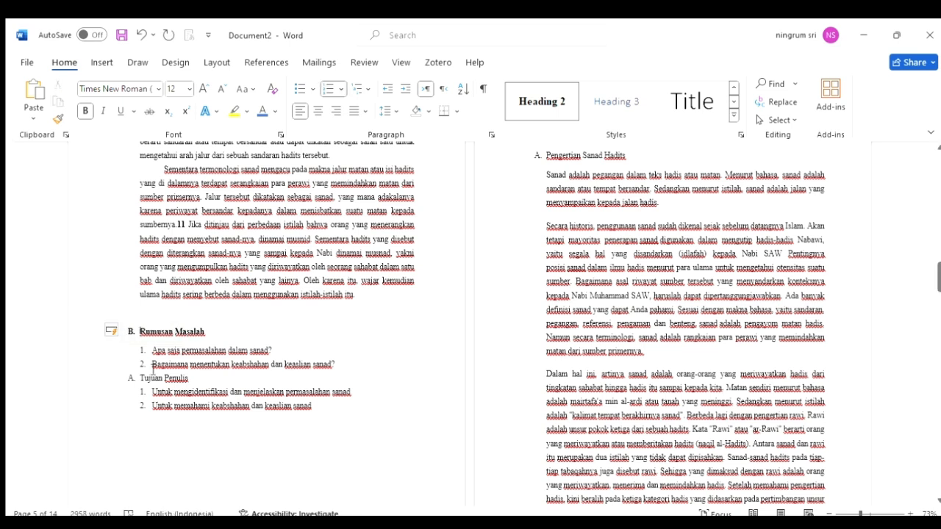
- Apply the Heading 2 style to the Tujuan Penulis subheading and number it "C."
drag(191, 380, 134, 379)
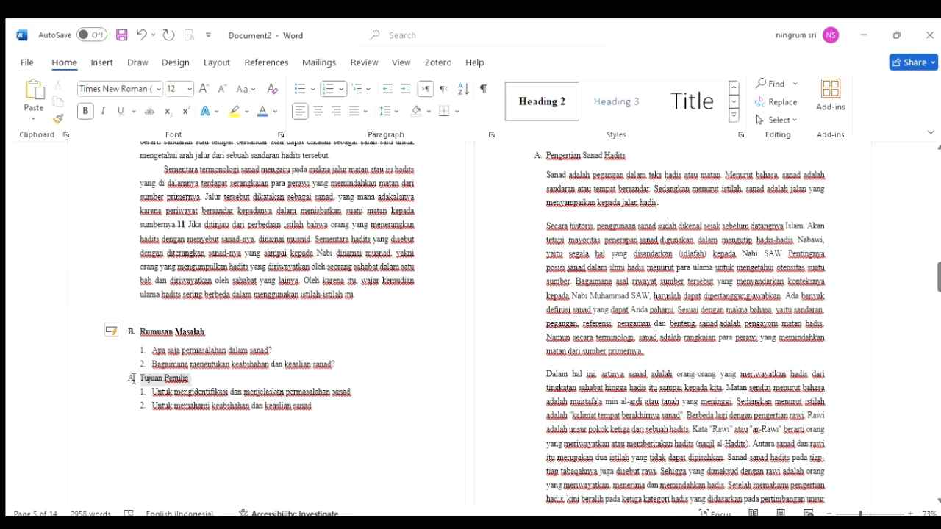
click(525, 93)
click(525, 93)
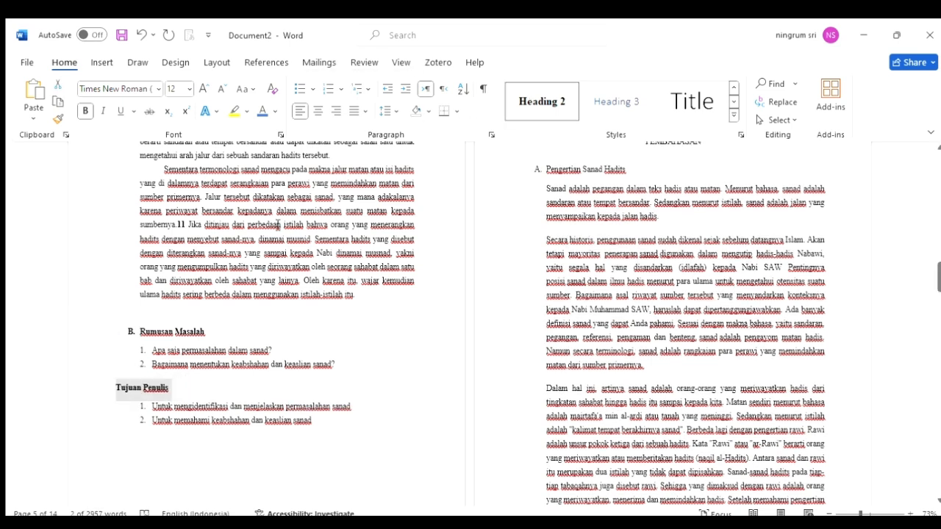
click(114, 389)
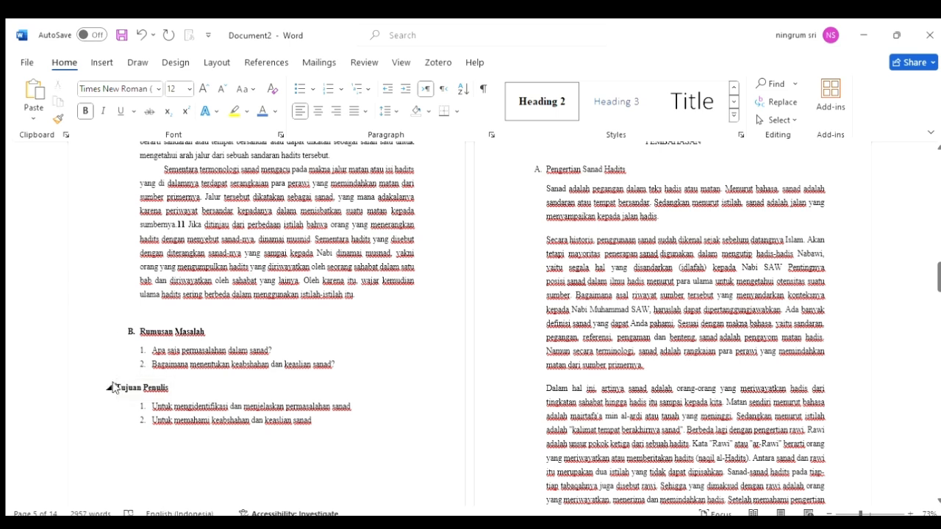
text(C.)
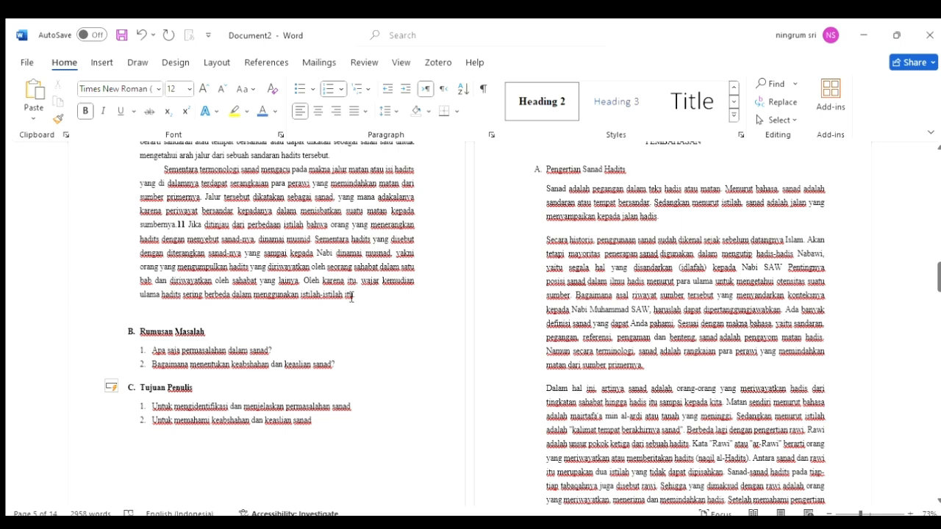
- Apply the Heading 2 style to both lines of the BAB II PEMBAHASAN chapter title and centre them
scroll(419, 251, up, 3)
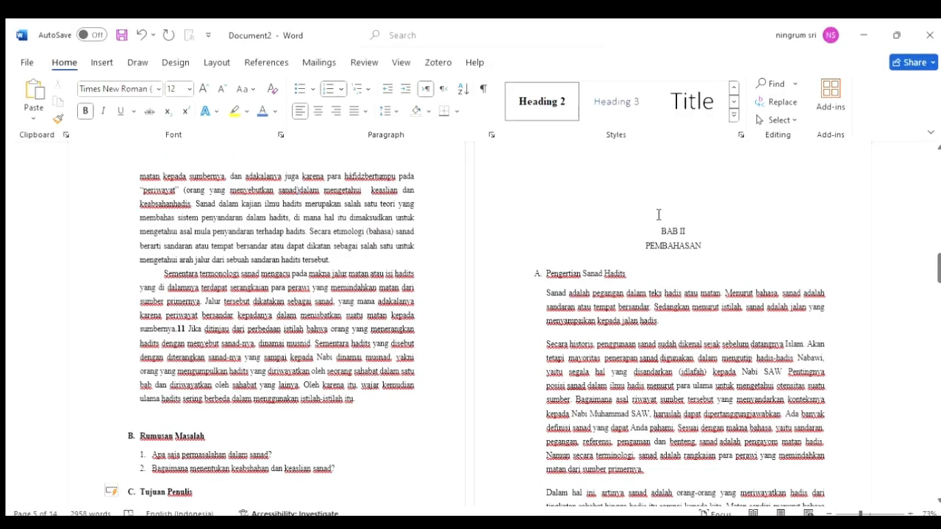
drag(659, 231, 702, 248)
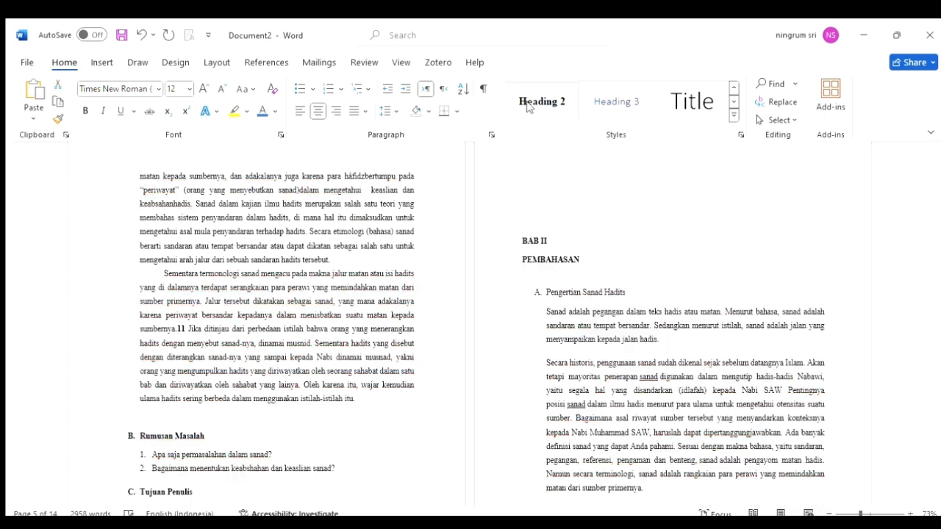
click(527, 107)
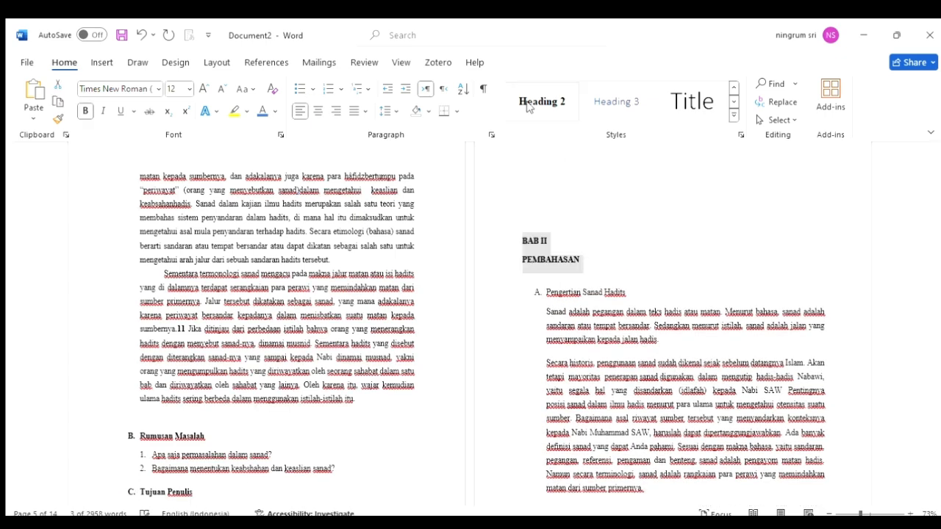
click(315, 114)
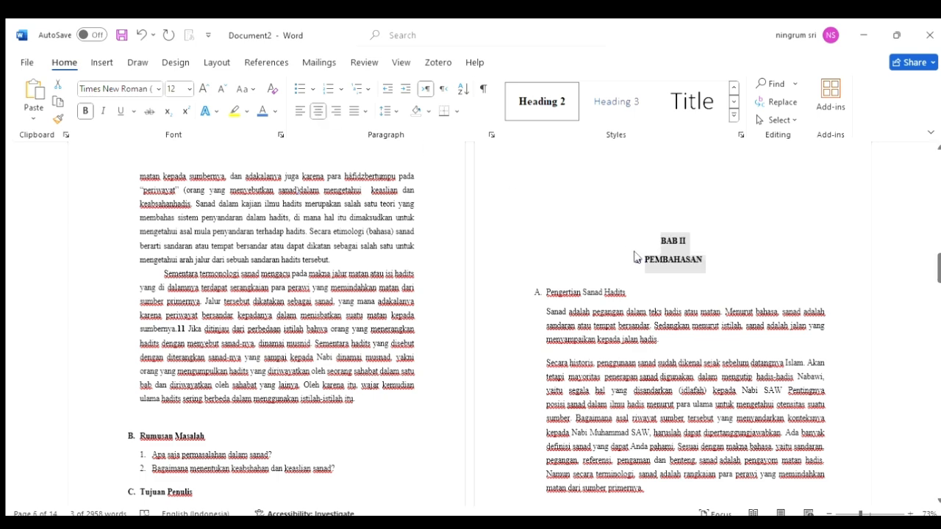
- Apply the Heading 2 style to the Pengertian Sanad Hadits subheading and restore its "A." numbering
scroll(637, 258, down, 1)
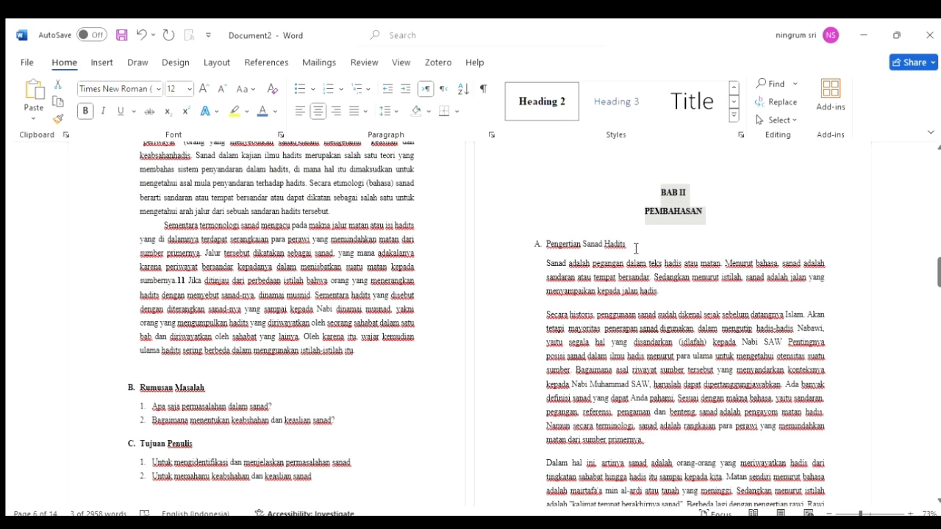
drag(630, 246, 550, 248)
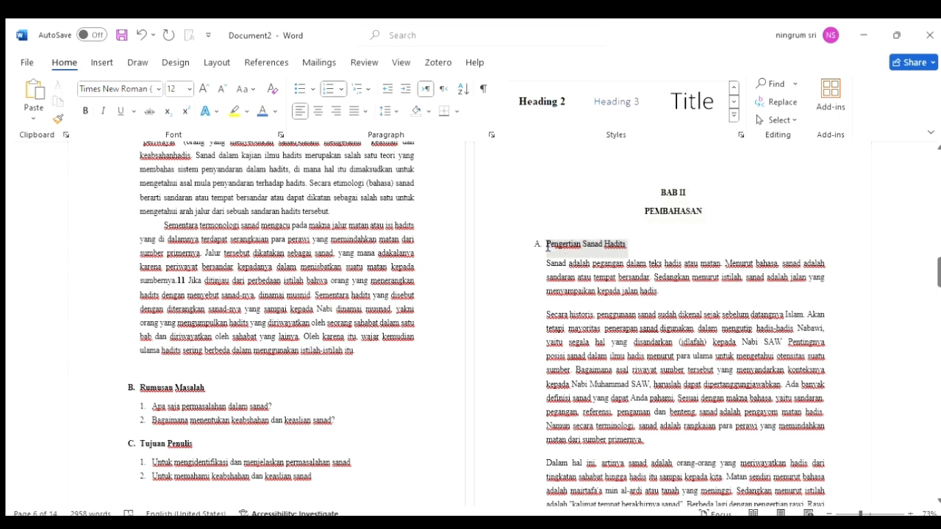
click(528, 115)
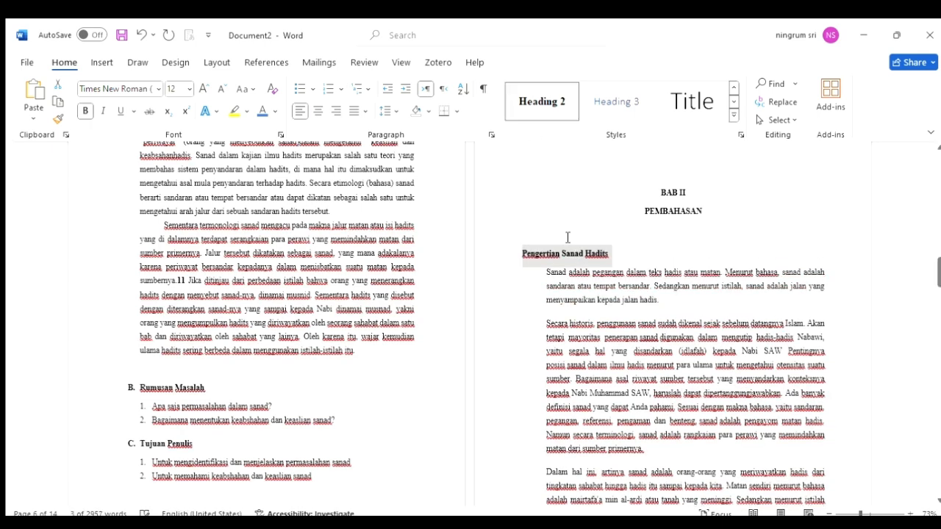
click(646, 245)
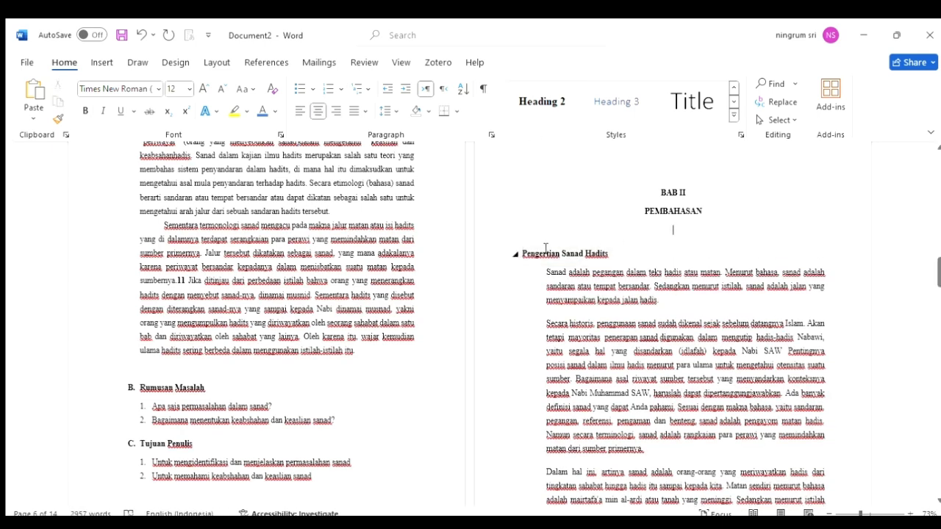
click(523, 255)
text(AW.)
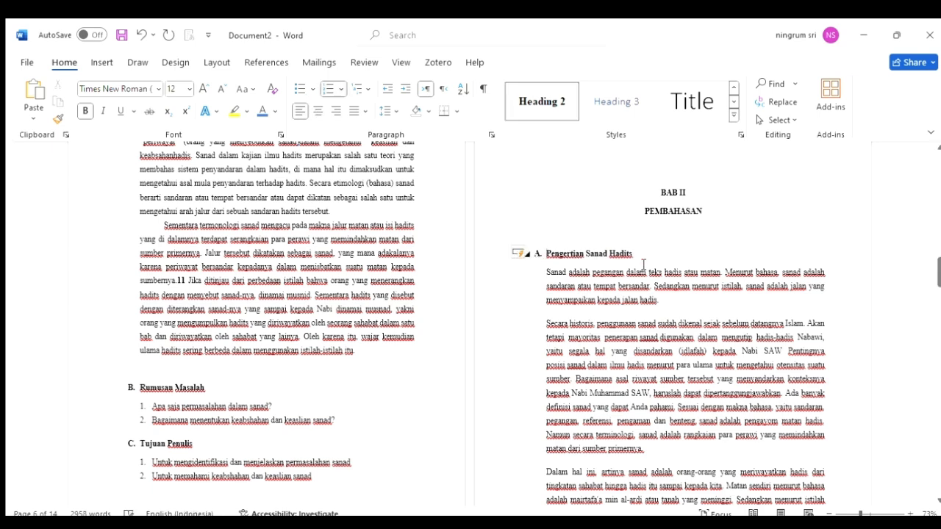
- Delete an empty line between the paragraph introducing the three hadith categories and the Hadis Shahih item
scroll(653, 267, down, 3)
scroll(653, 267, down, 6)
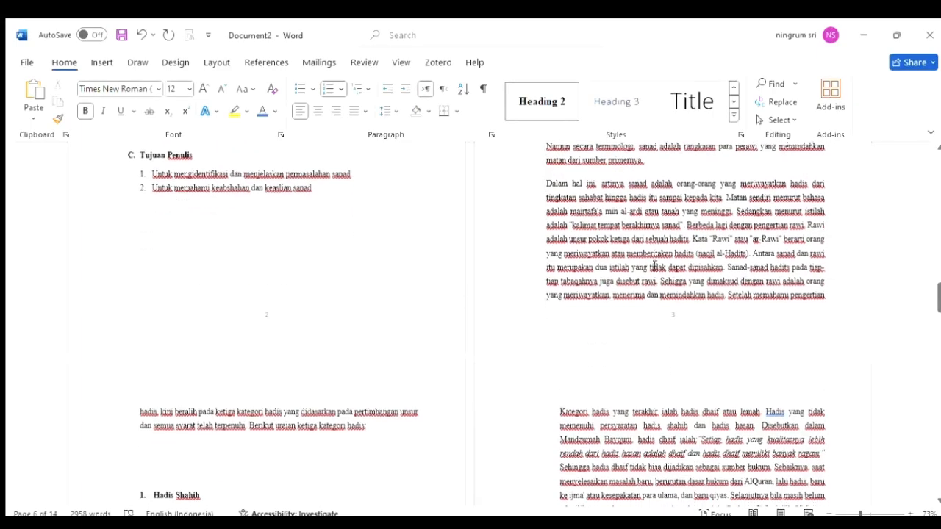
scroll(654, 266, down, 3)
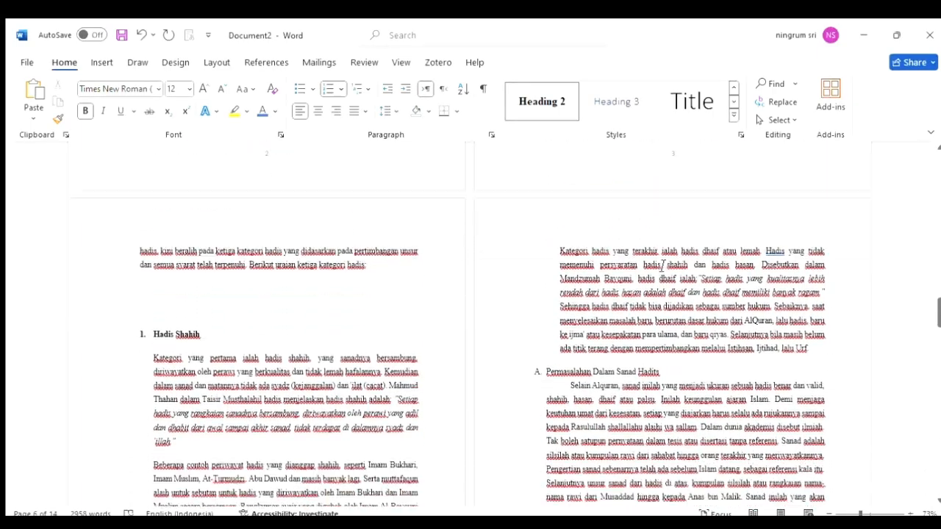
scroll(654, 266, down, 2)
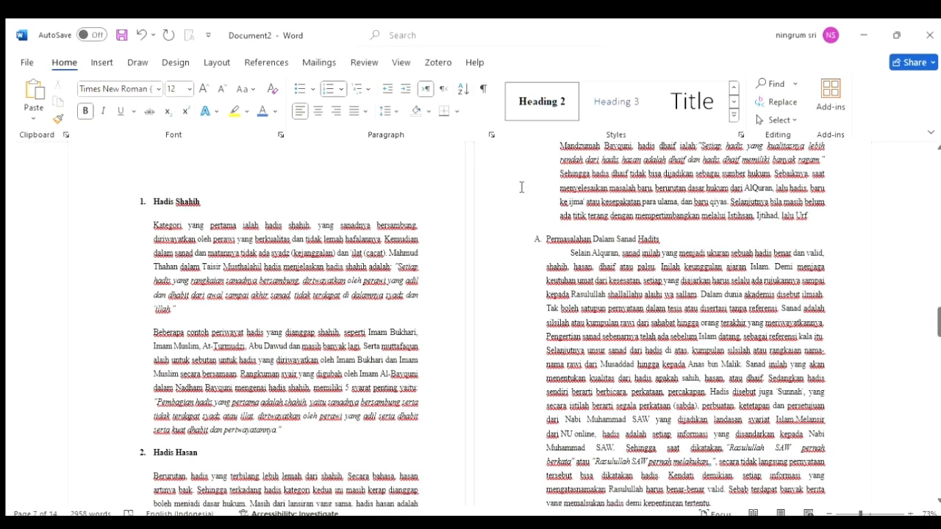
scroll(521, 187, up, 9)
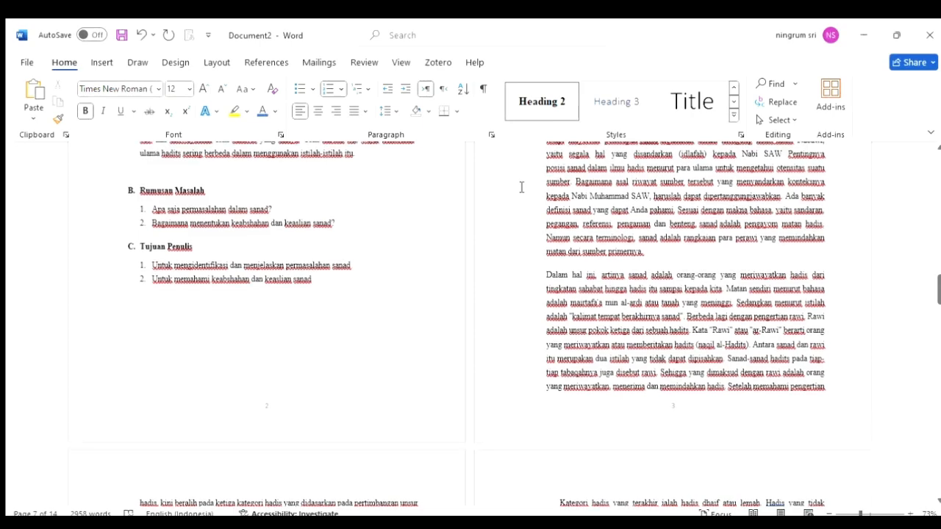
scroll(522, 188, down, 8)
scroll(528, 187, down, 1)
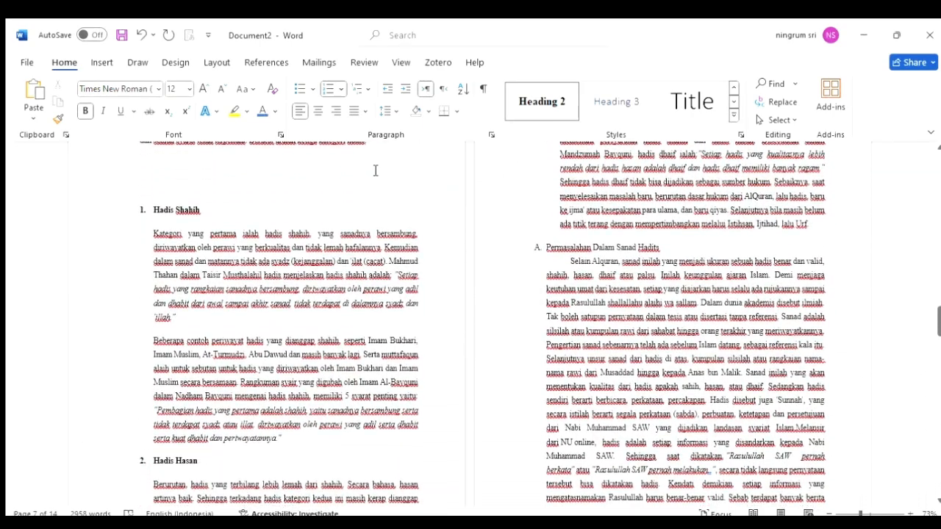
click(270, 180)
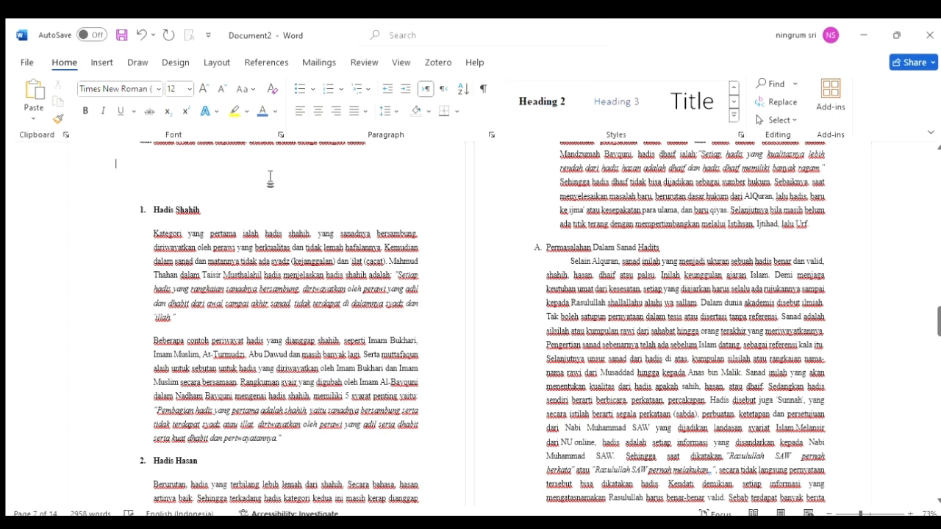
key(BackSpace)
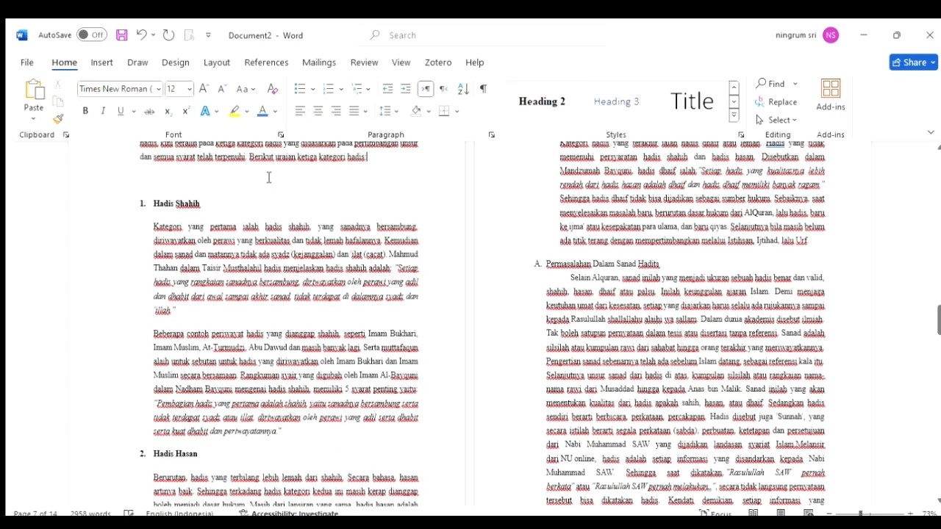
- Apply the Heading 2 style to the Permasalahan Dalam Sanad Hadits subheading and number it "B."
click(544, 268)
triple_click(660, 266)
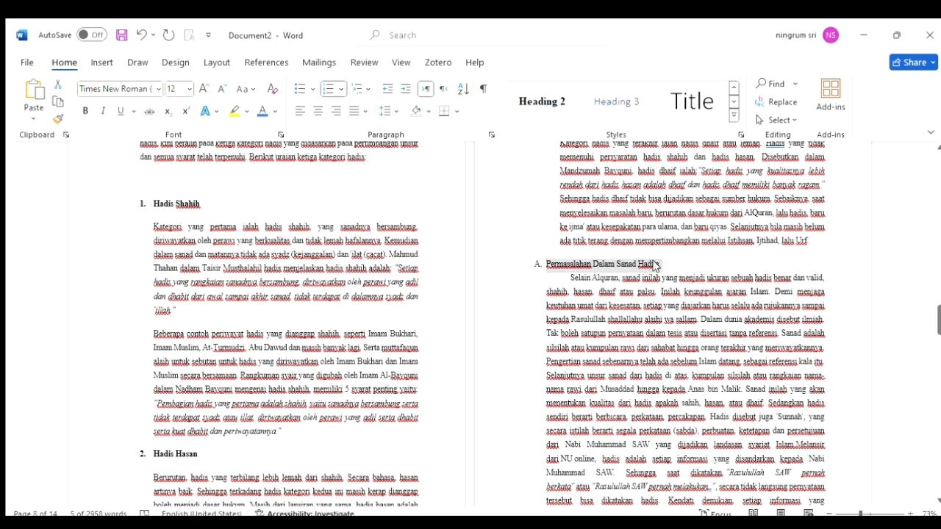
click(551, 100)
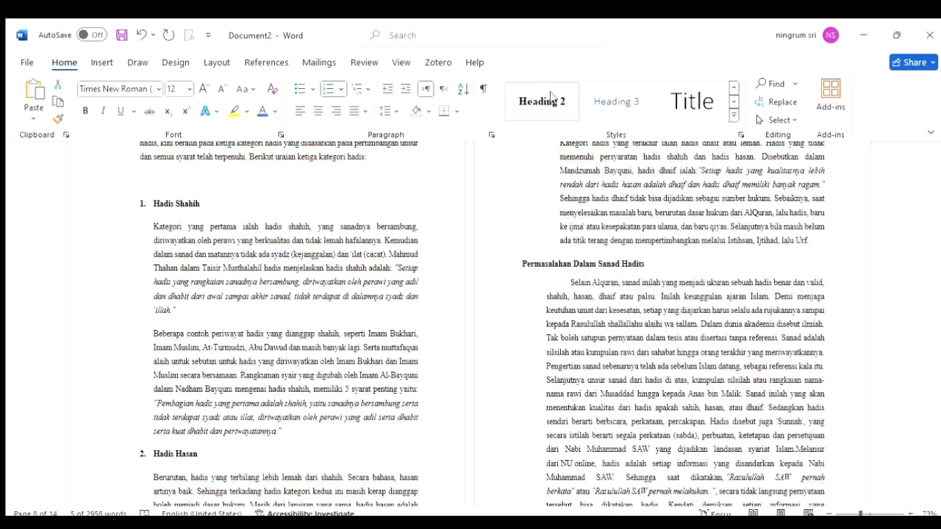
click(517, 263)
text(B.)
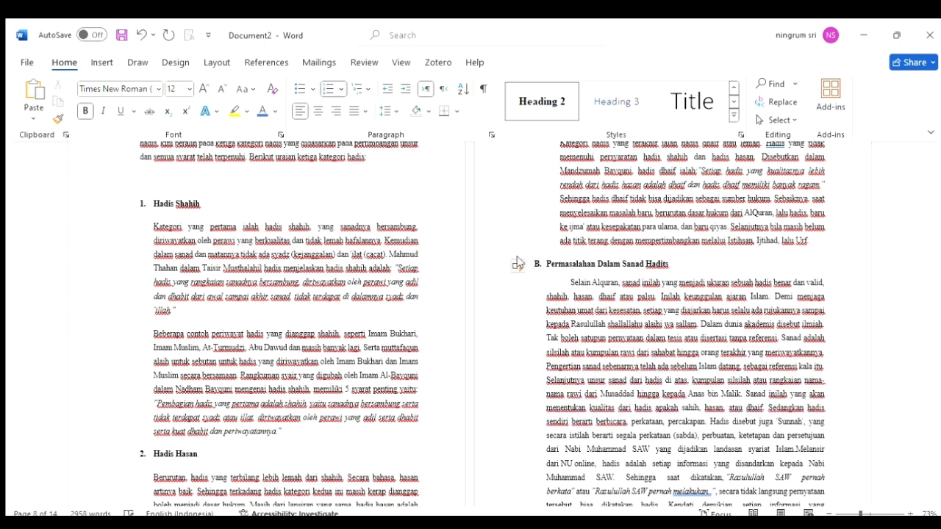
- Apply the Heading 2 style, centred, to both lines of the BAB III PENUTUP chapter title and delete an empty line above it
scroll(642, 309, down, 6)
scroll(642, 310, down, 10)
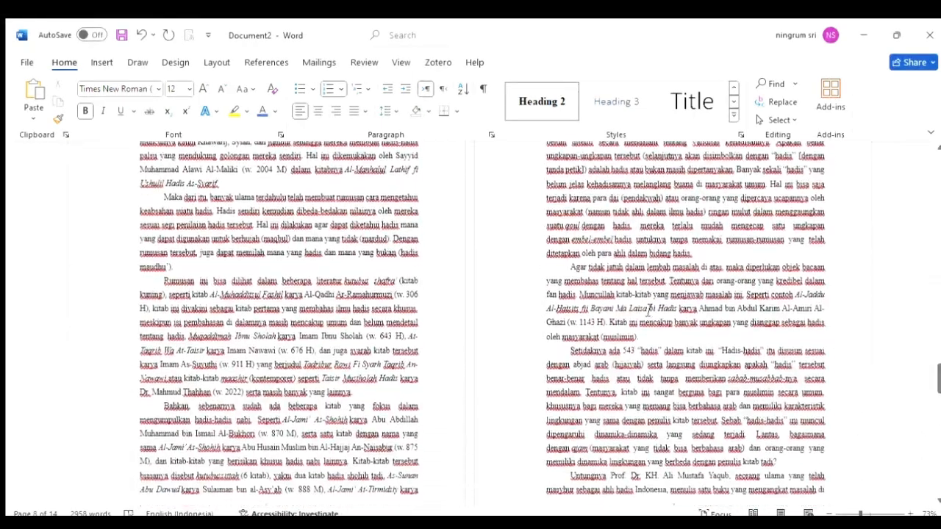
scroll(648, 309, down, 10)
scroll(640, 310, down, 10)
scroll(641, 310, down, 5)
click(287, 265)
drag(252, 250, 292, 264)
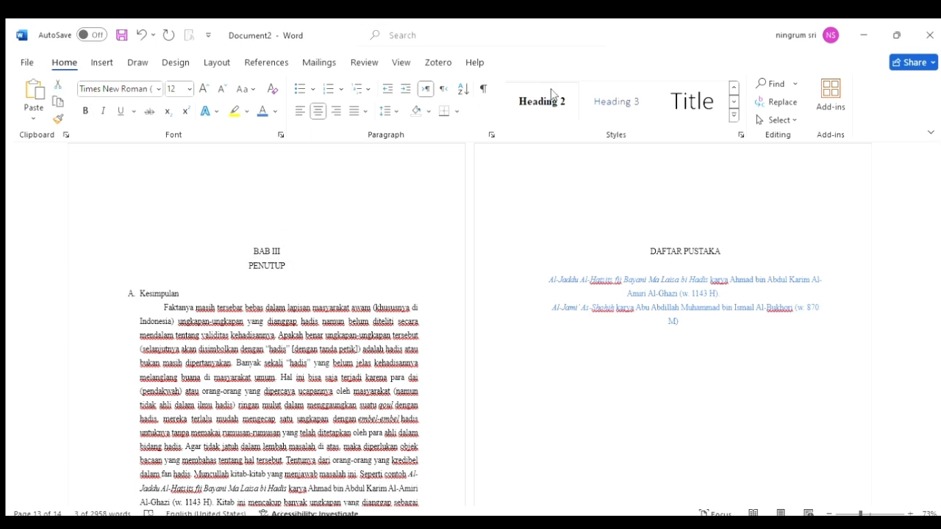
click(550, 99)
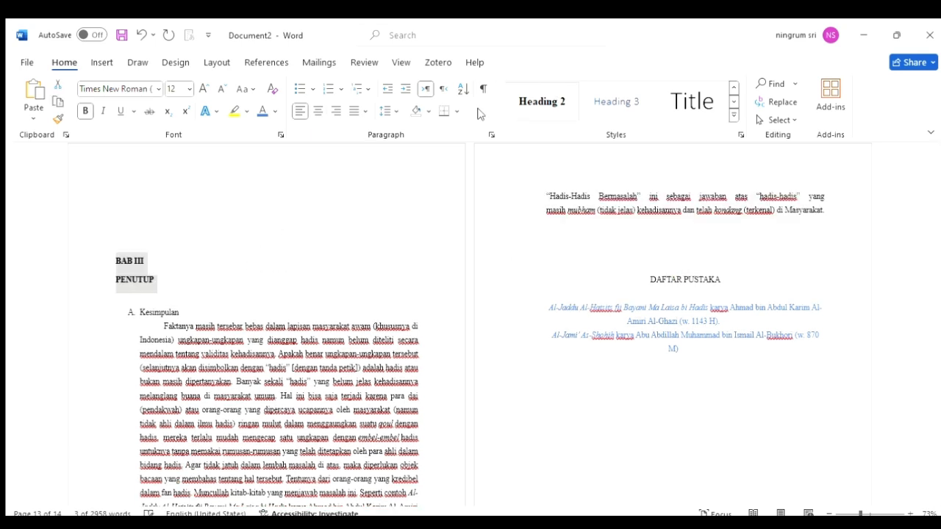
click(316, 111)
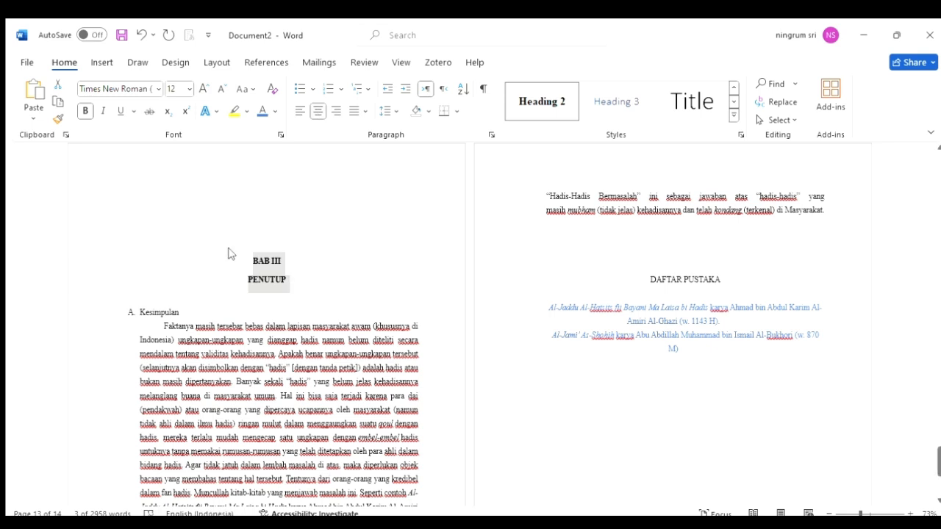
click(268, 230)
key(BackSpace)
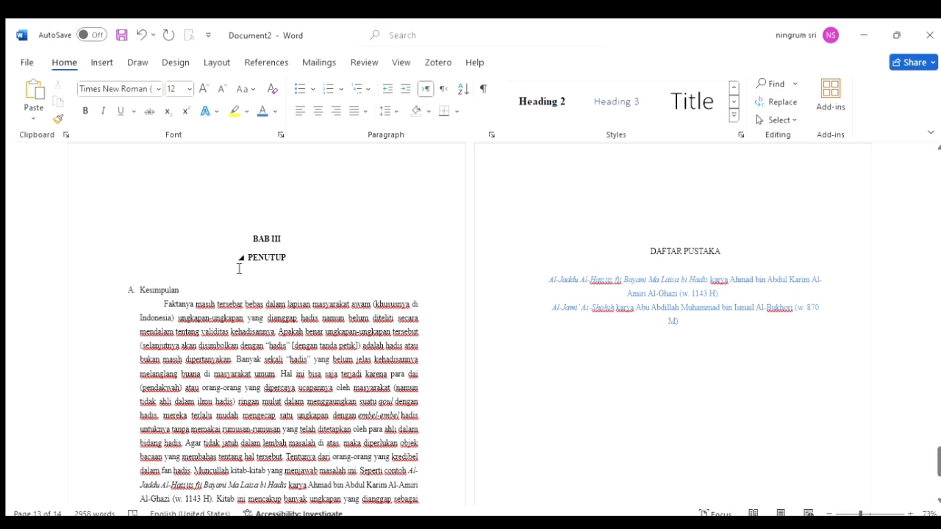
- Apply the Heading 2 style to the Kesimpulan subheading under PENUTUP and number it "A."
scroll(305, 196, up, 1)
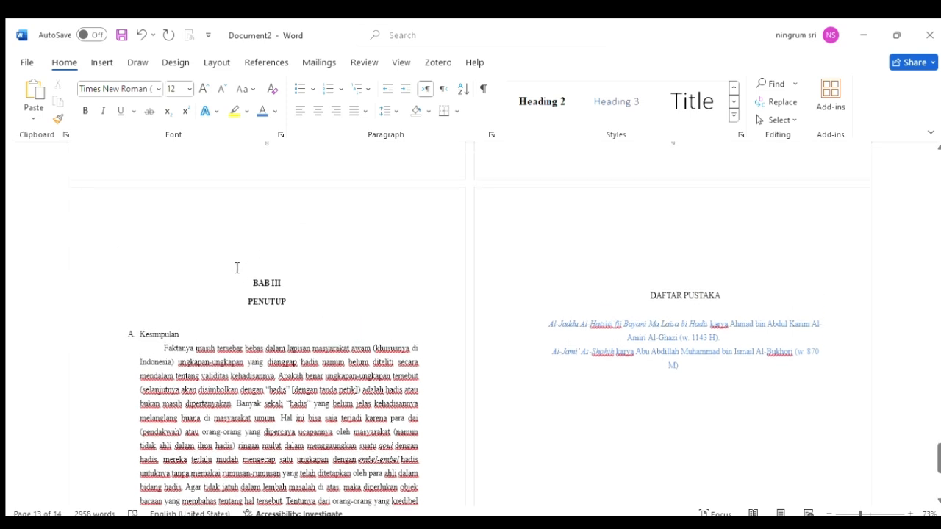
click(194, 332)
double_click(174, 333)
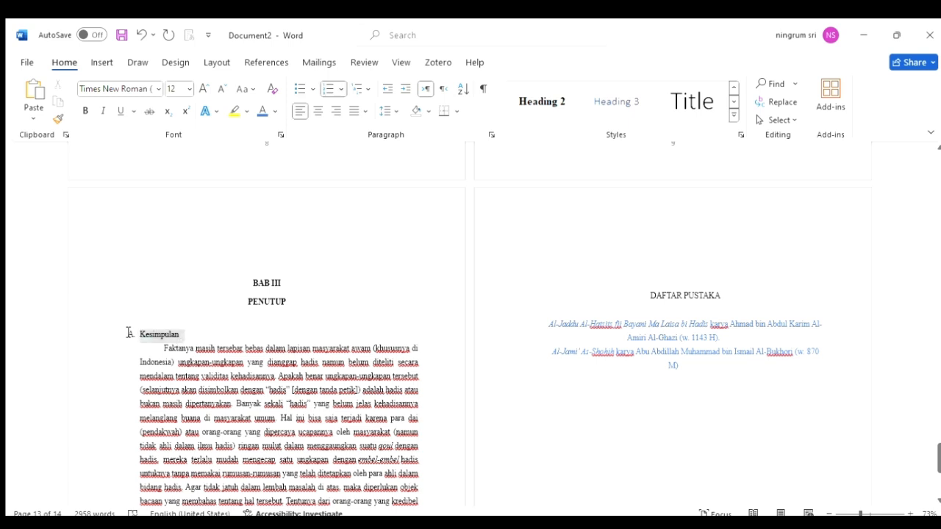
click(547, 94)
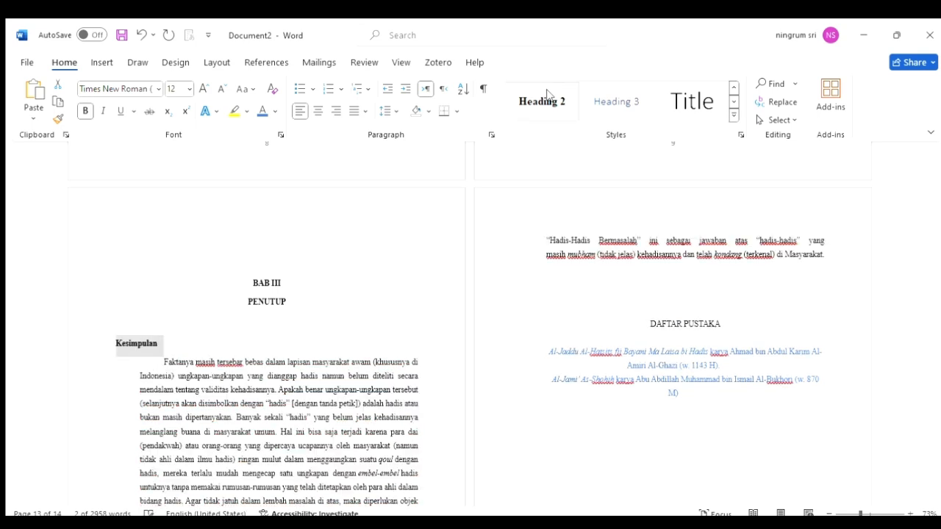
click(116, 343)
text(A.)
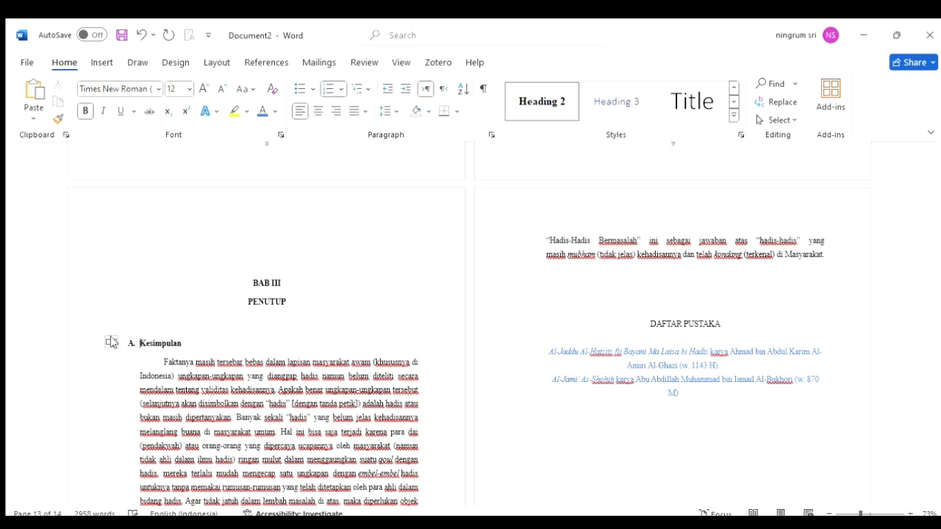
- Apply the Heading 2 style to the Kritik dan Saran subheading and number it "B."
scroll(182, 353, down, 5)
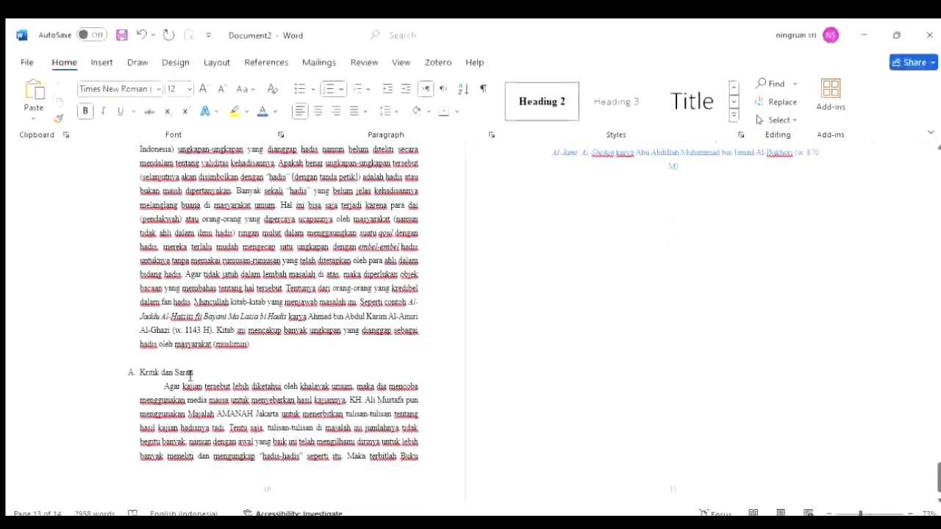
drag(195, 375, 141, 372)
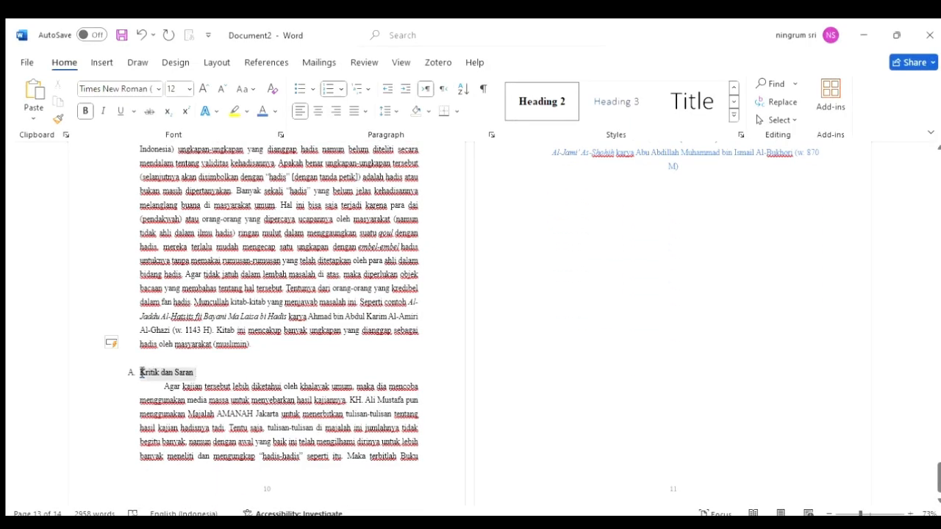
click(546, 103)
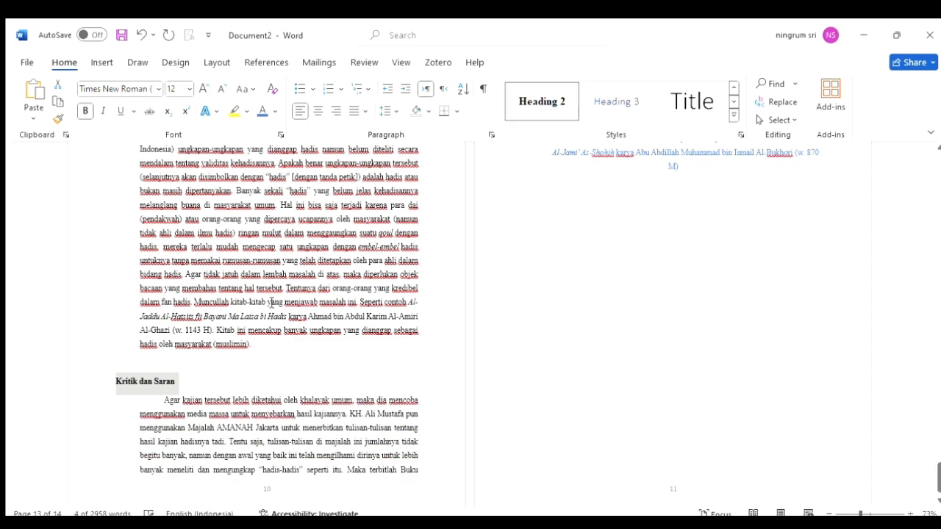
click(117, 382)
text(b.)
key(BackSpace)
key(BackSpace)
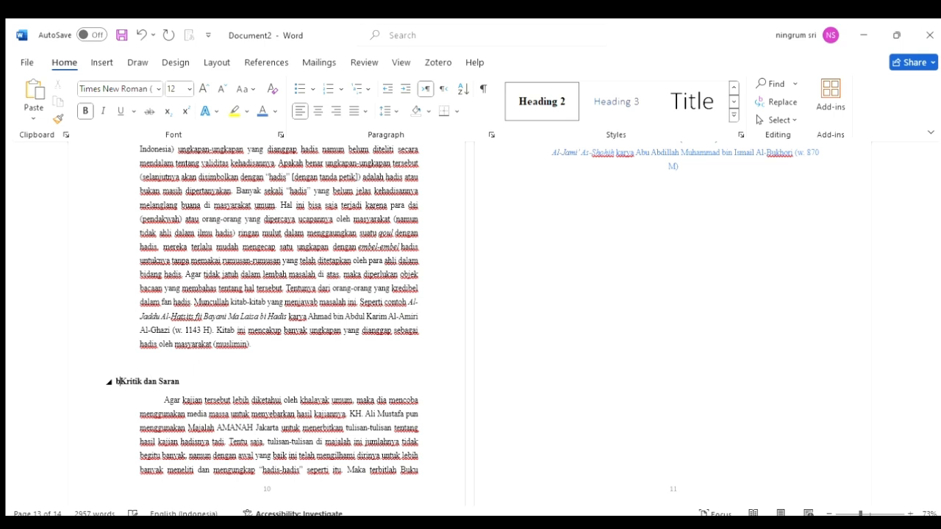
text(B.)
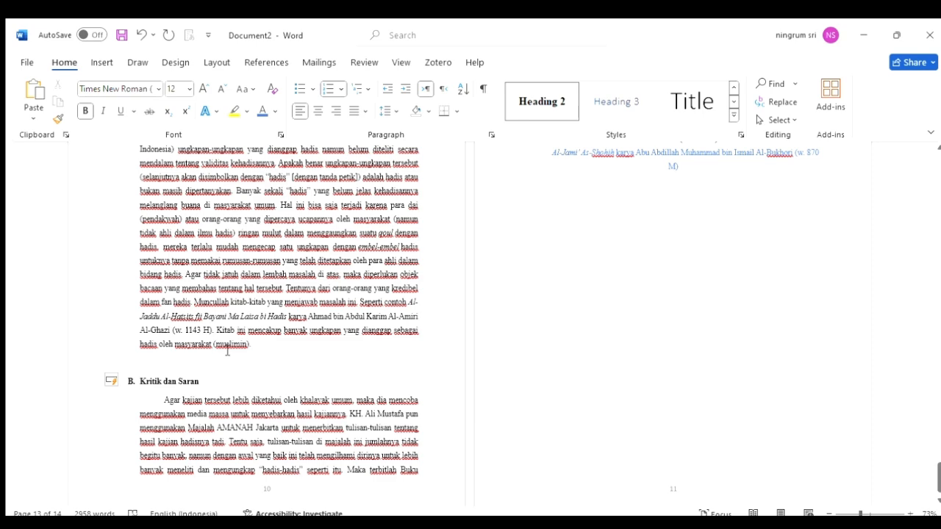
- Apply the Heading 2 style to the DAFTAR PUSTAKA title and centre it
scroll(326, 344, down, 1)
scroll(324, 347, up, 1)
scroll(324, 347, up, 3)
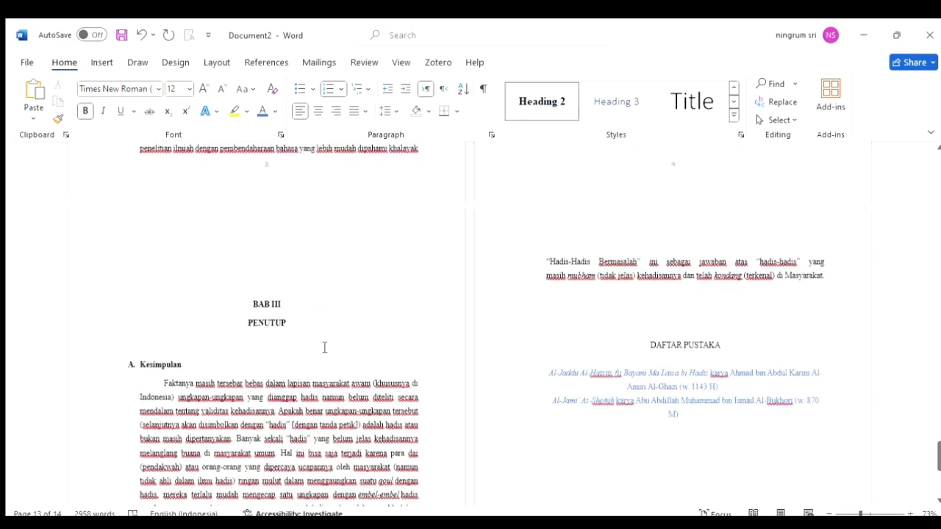
scroll(326, 349, down, 2)
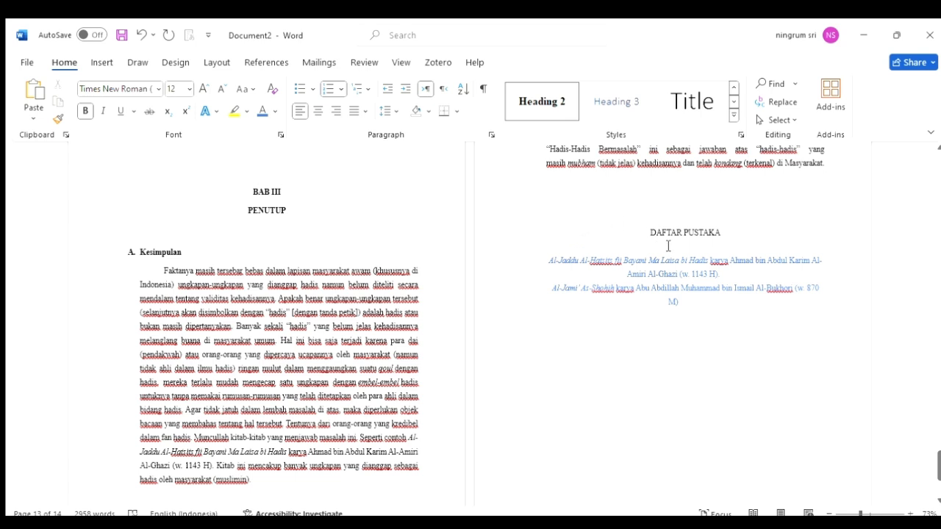
scroll(676, 287, down, 1)
drag(648, 171, 724, 170)
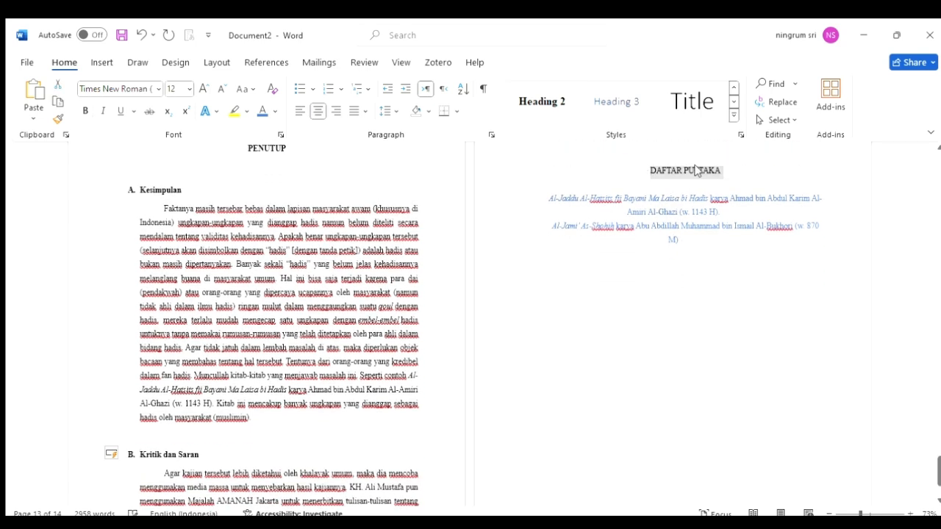
click(544, 98)
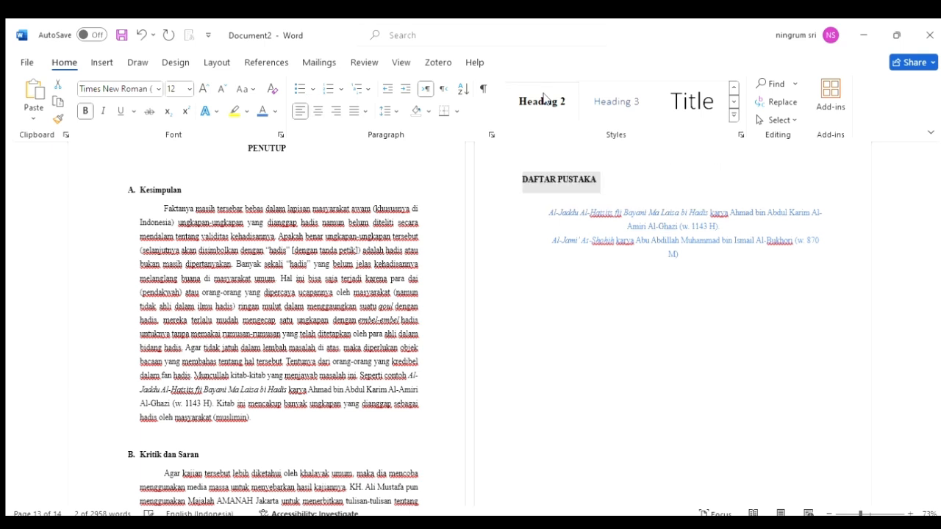
click(318, 111)
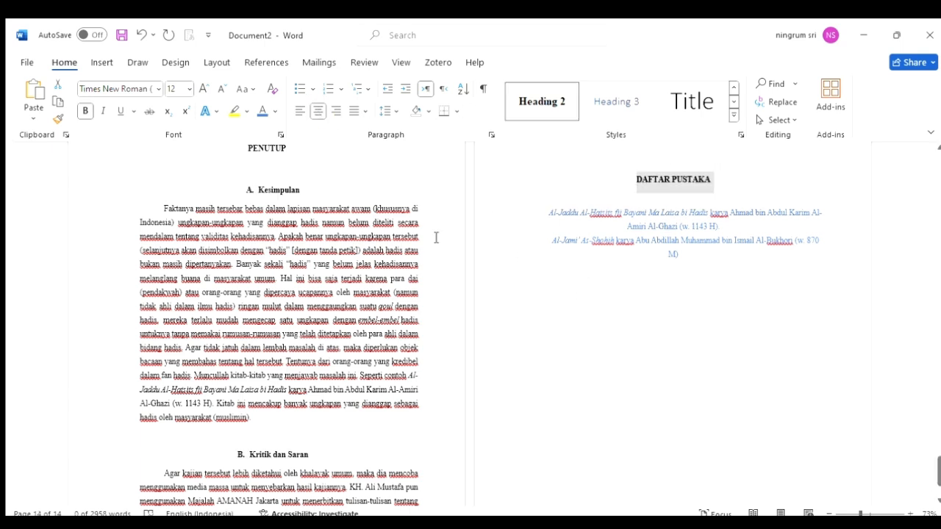
- Return the Kesimpulan subheading to left alignment and renumber it "A."
click(300, 181)
click(248, 189)
key(BackSpace)
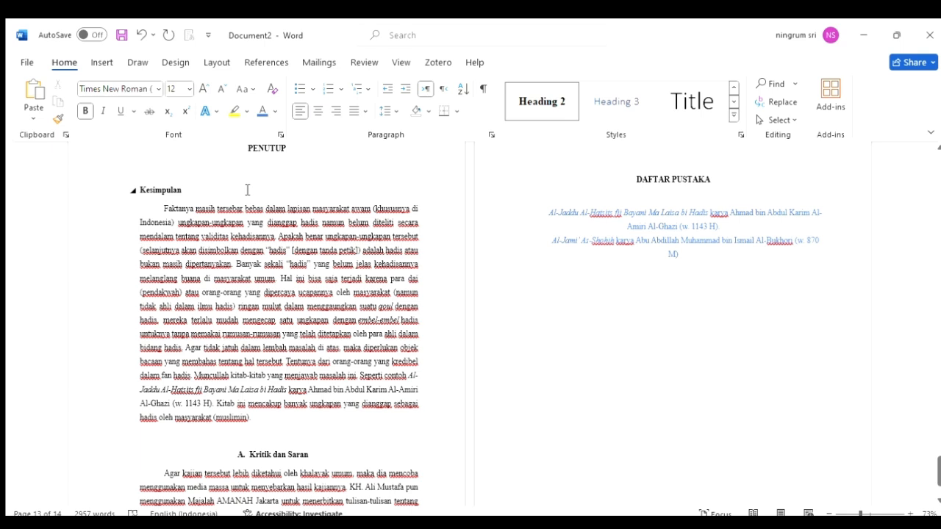
text(a.)
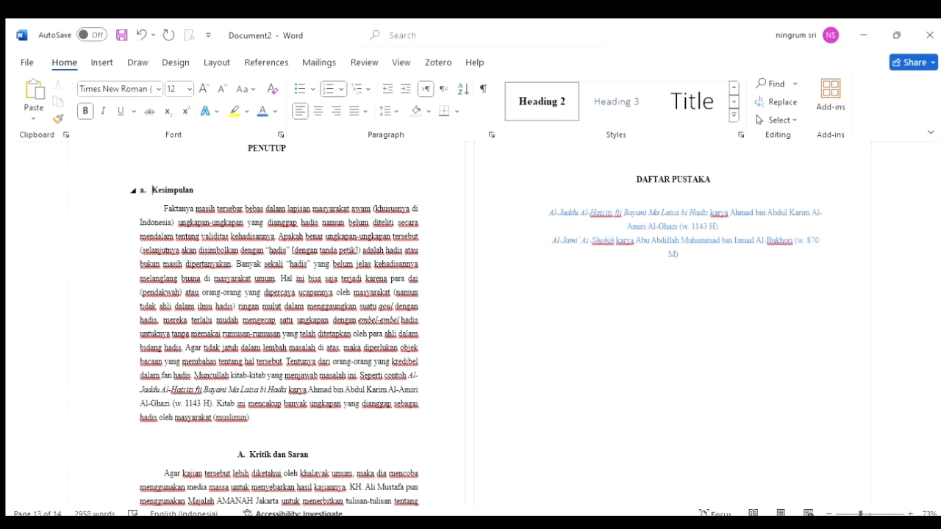
key(BackSpace)
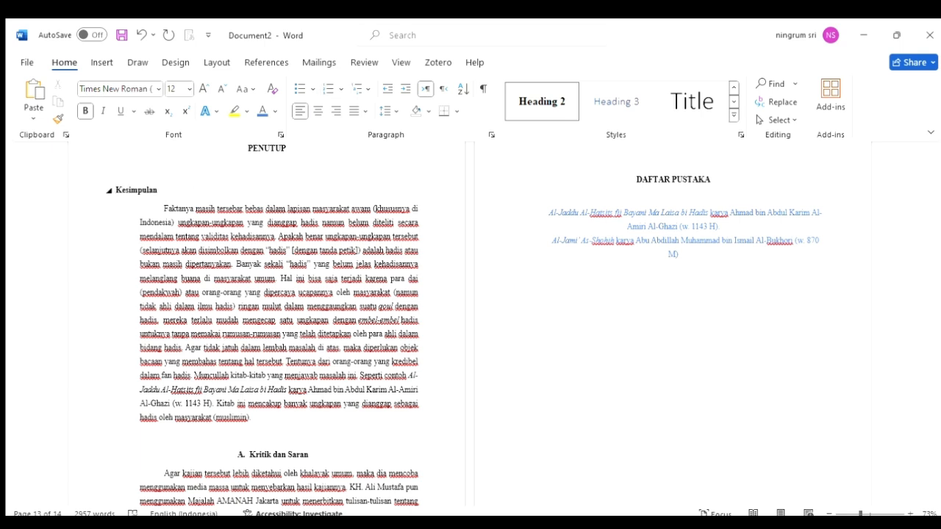
text(a.)
- Return the Kritik dan Saran subheading to left alignment with "B." as its number
click(248, 456)
key(BackSpace)
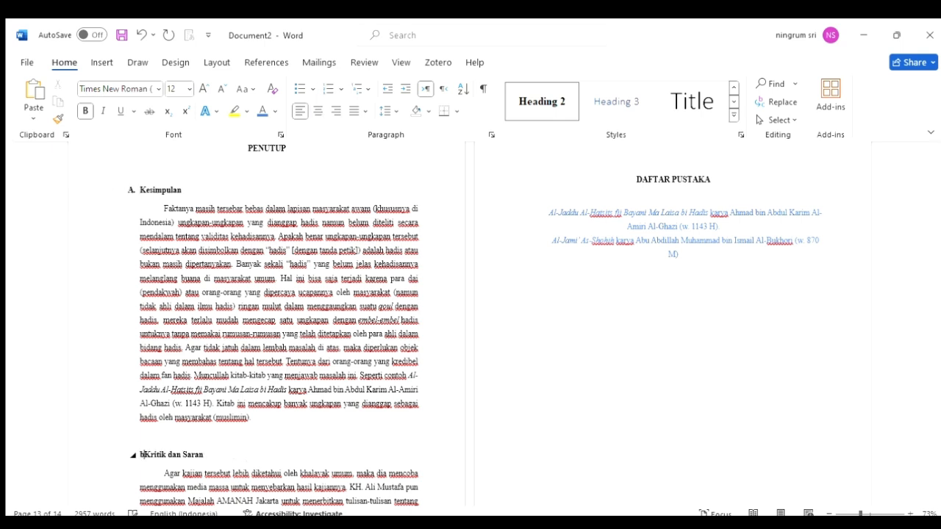
key(ctrl+z)
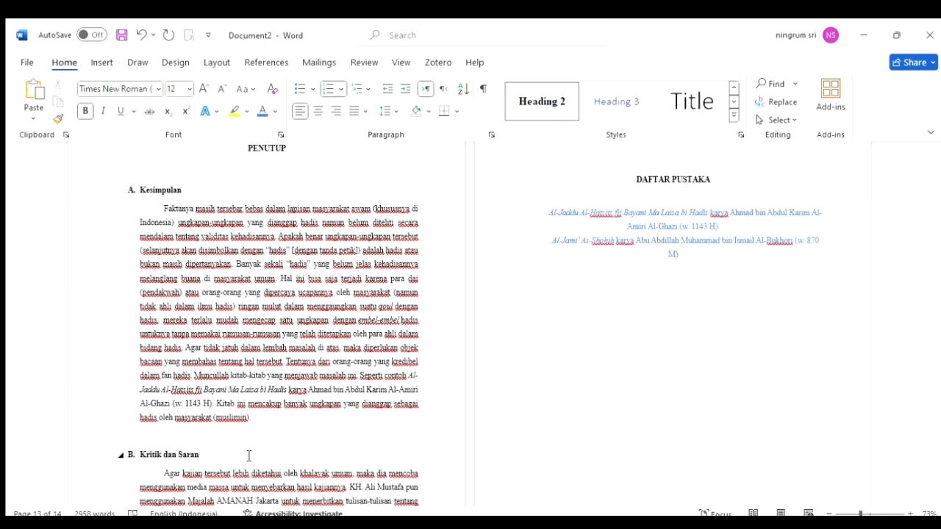
- Start a new line below the DAFTAR ISI title and insert an automatic table of contents there
scroll(527, 284, up, 10)
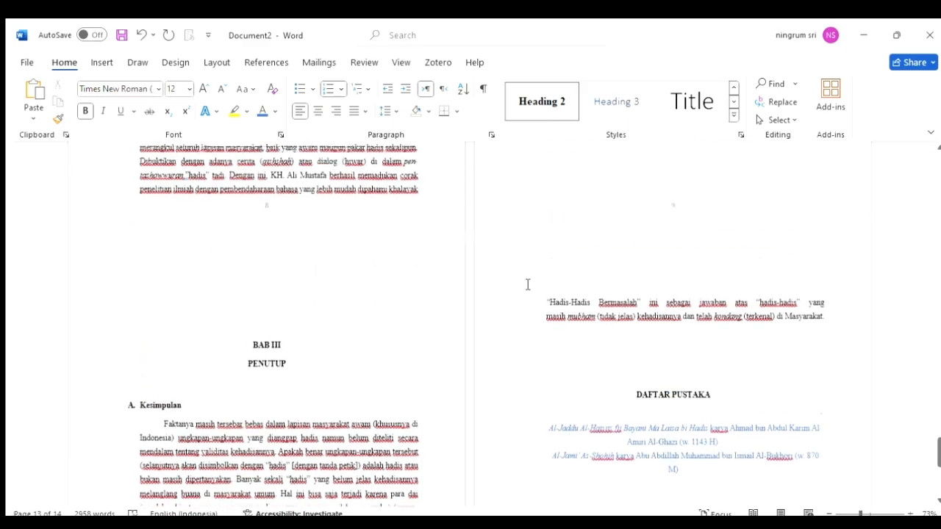
scroll(528, 285, up, 15)
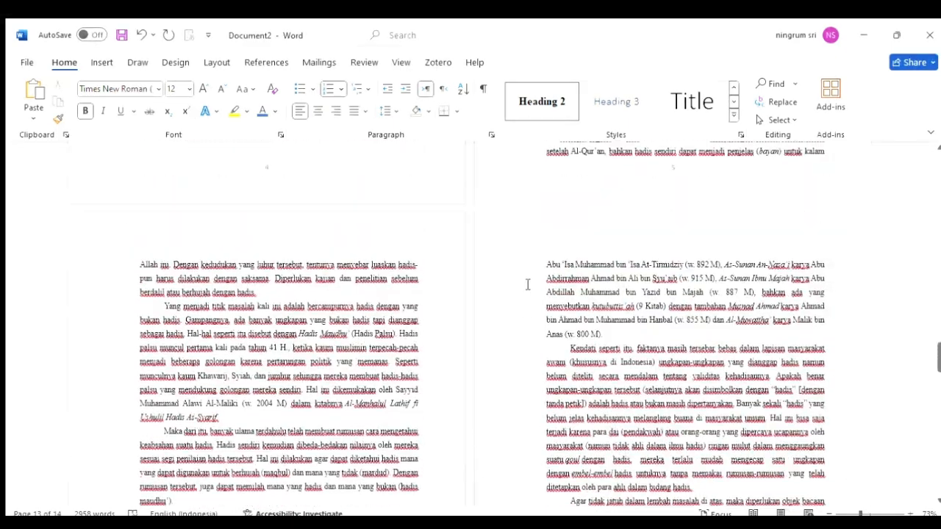
scroll(528, 285, up, 15)
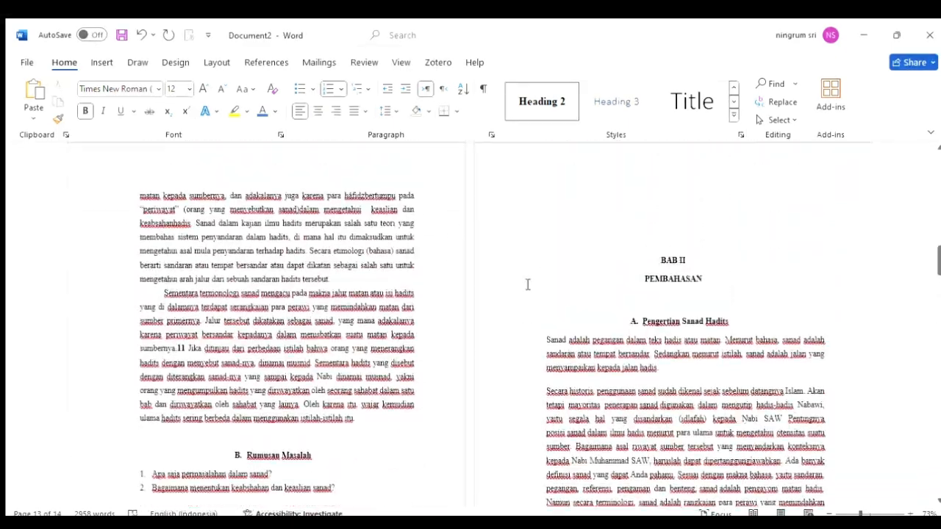
scroll(527, 284, up, 10)
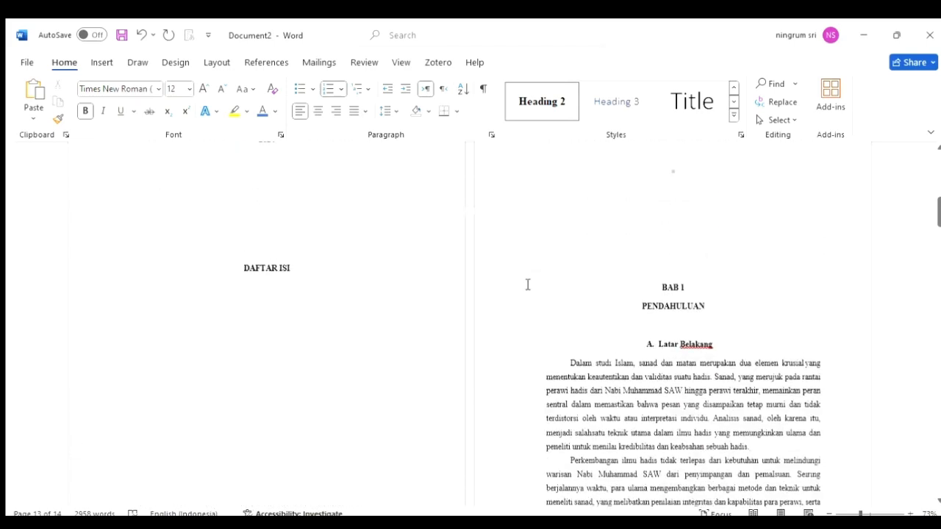
click(308, 264)
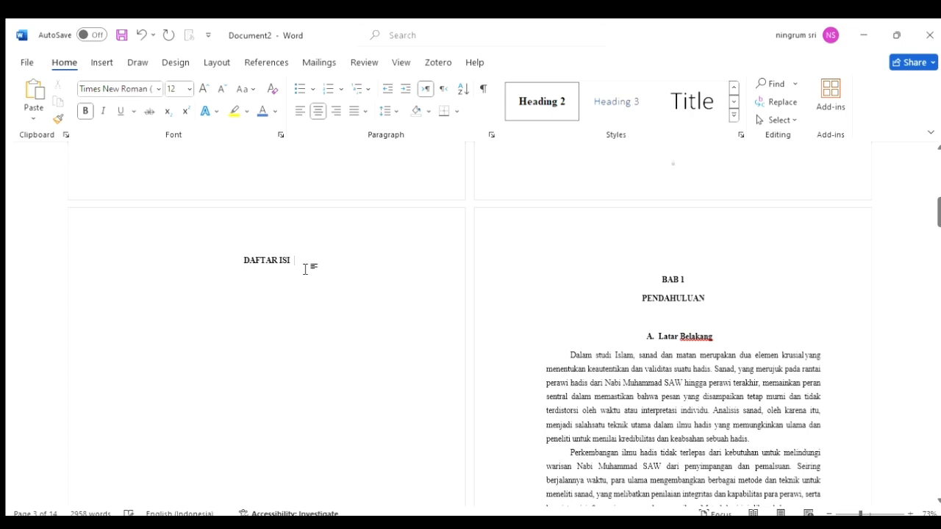
key(Return)
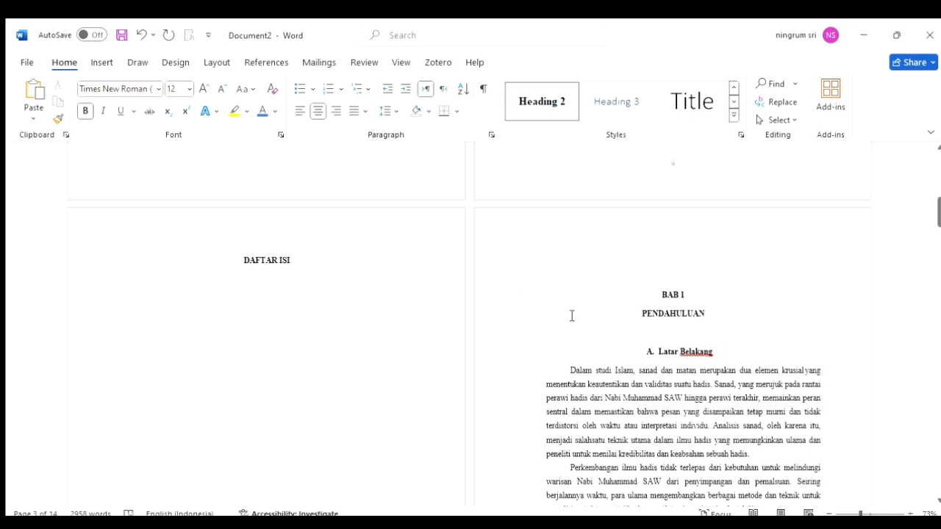
click(630, 353)
click(266, 63)
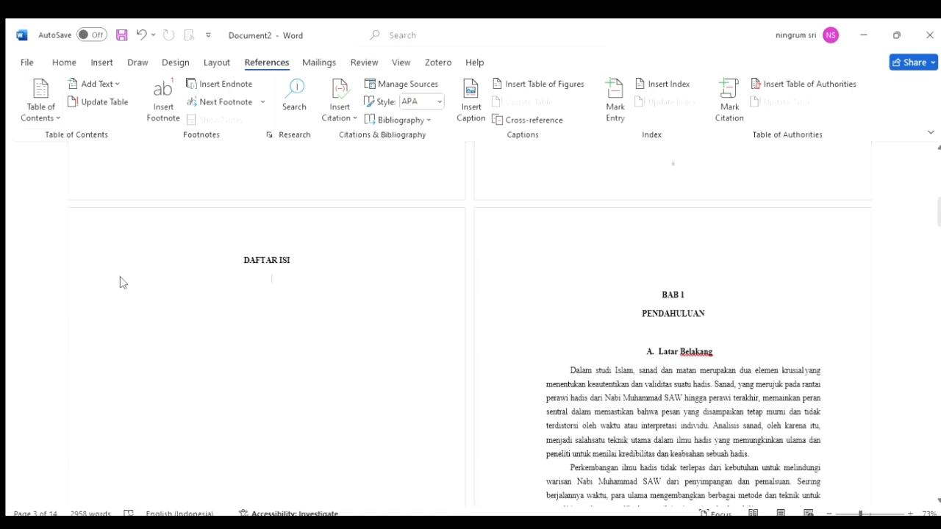
key(ctrl+z)
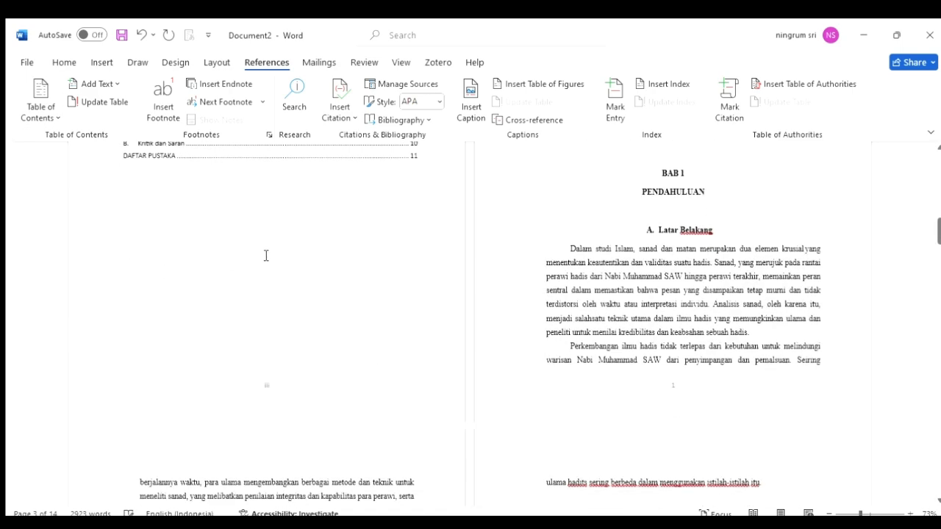
- Delete the "Table of Contents" title text above the entries of the inserted table
scroll(266, 255, up, 10)
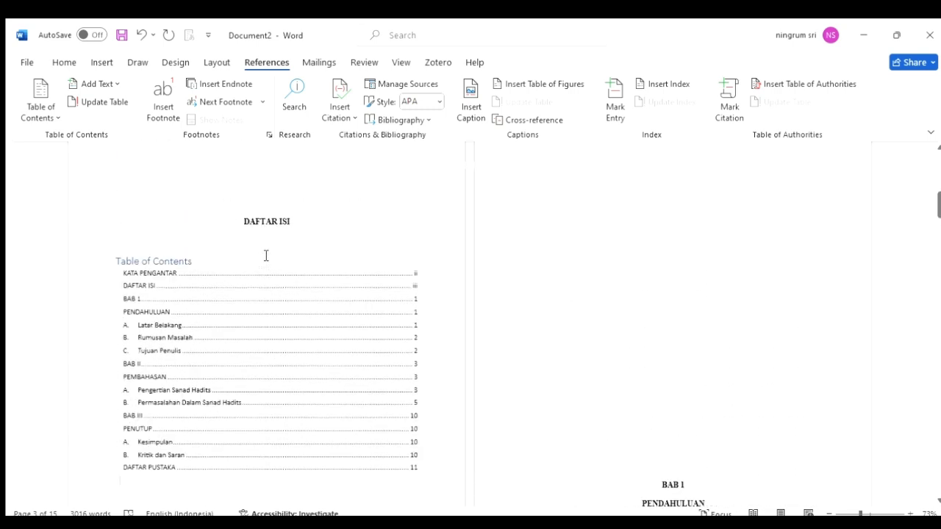
scroll(266, 255, down, 1)
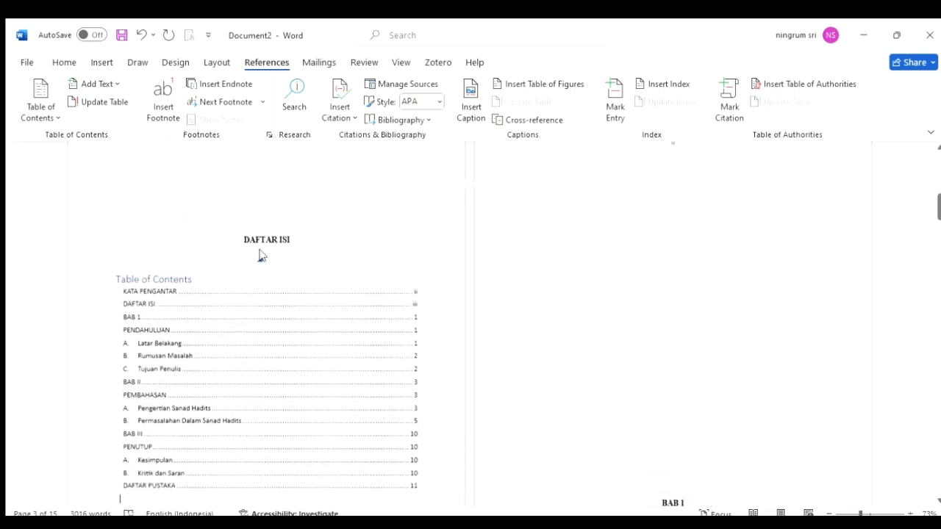
click(210, 275)
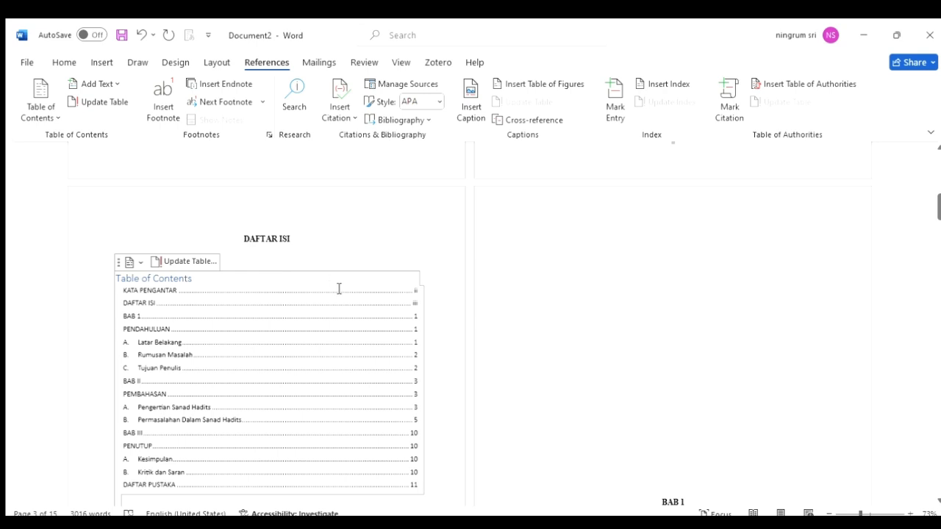
scroll(339, 288, down, 1)
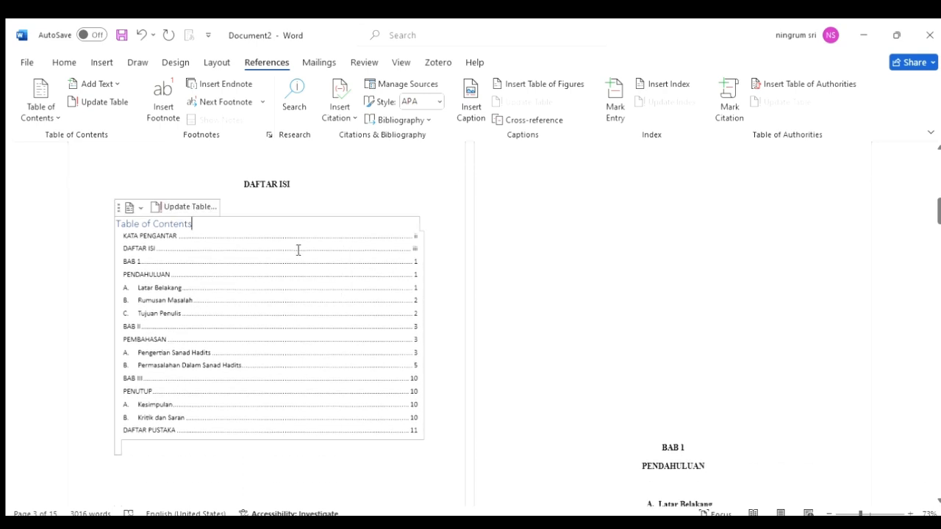
key(BackSpace)
key(BackSpace)
key(BackSpace)
key(BackSpace)
key(BackSpace)
key(BackSpace)
key(BackSpace)
key(BackSpace)
key(BackSpace)
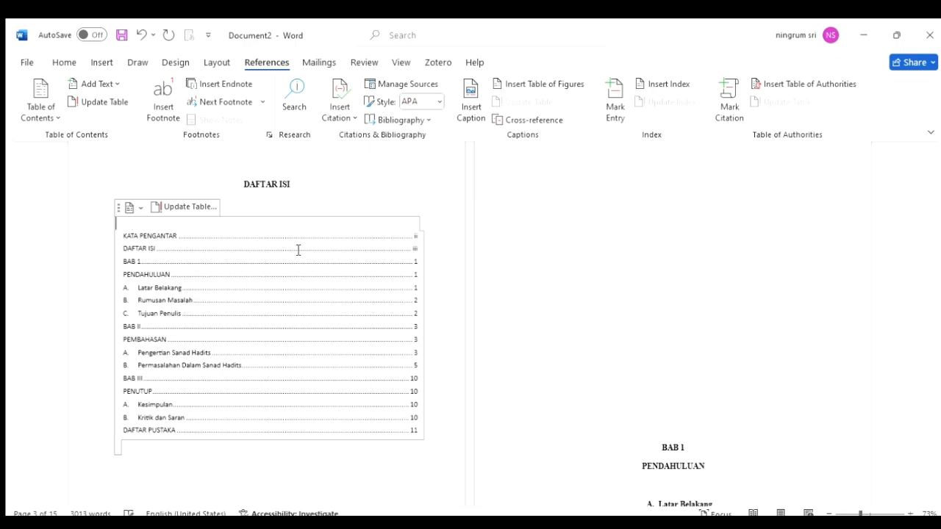
- Remove the blank lines above the BAB 1 title so that it moves up to the beginning of its page
scroll(298, 249, down, 2)
scroll(298, 250, up, 1)
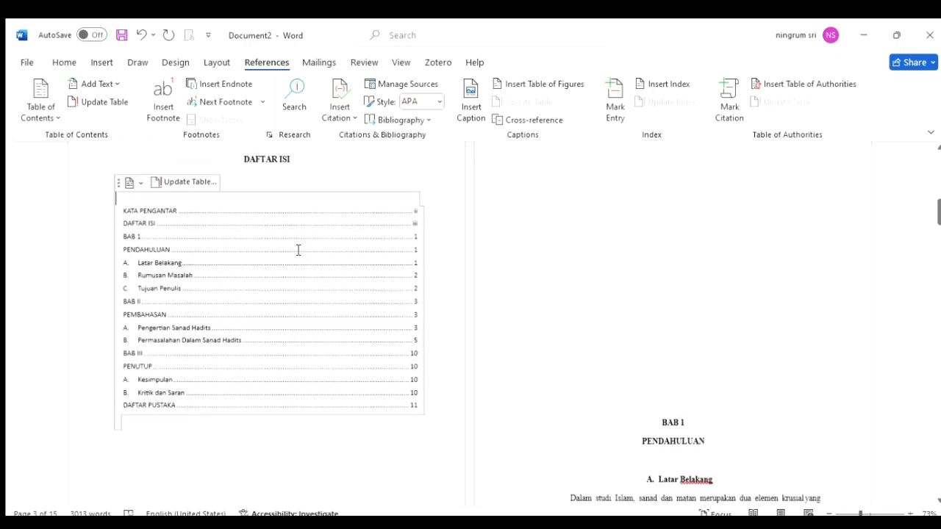
scroll(298, 250, down, 2)
scroll(299, 250, down, 1)
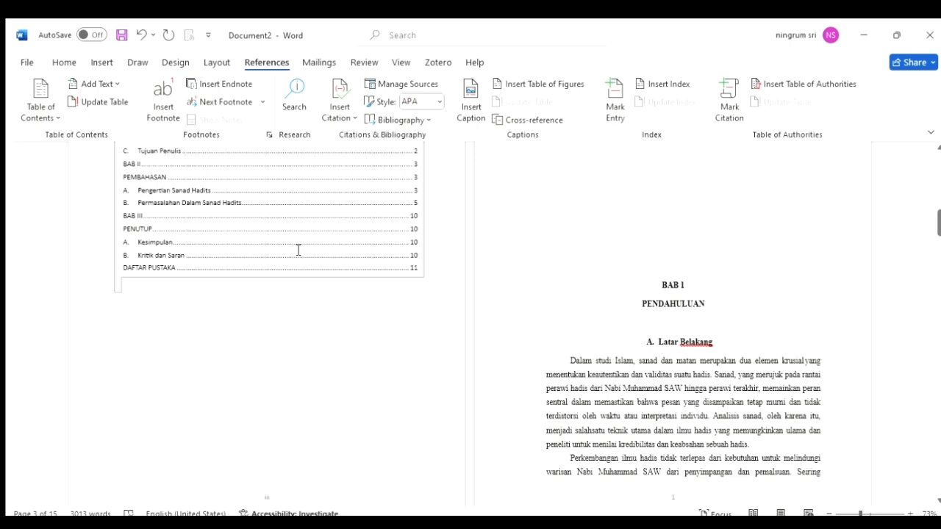
click(667, 273)
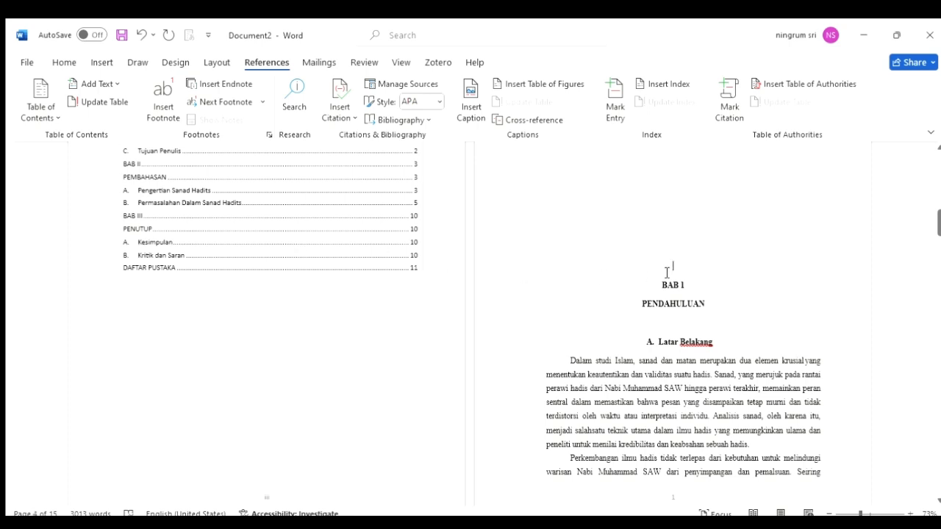
key(BackSpace)
key(BackSpace)
key(BackSpace)
key(BackSpace)
key(BackSpace)
key(BackSpace)
key(BackSpace)
key(BackSpace)
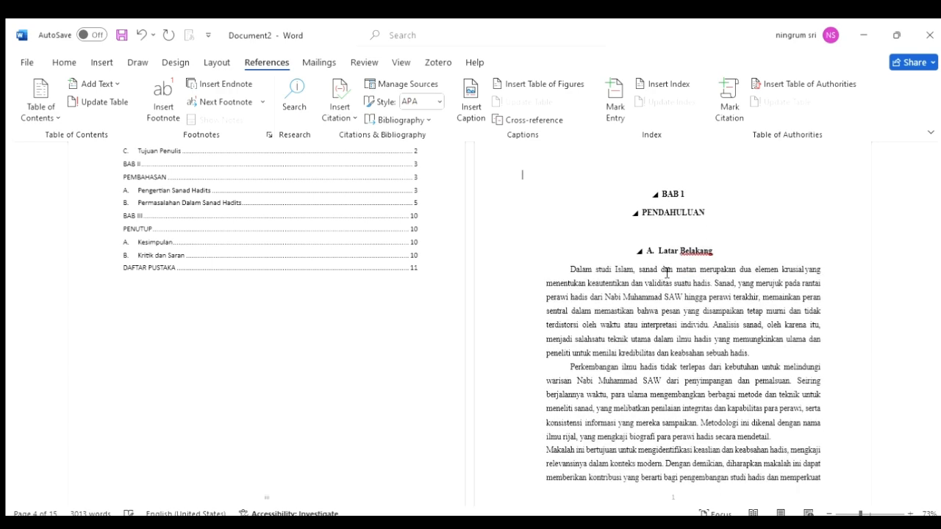
key(BackSpace)
key(BackSpace)
key(BackSpace)
key(BackSpace)
key(BackSpace)
key(BackSpace)
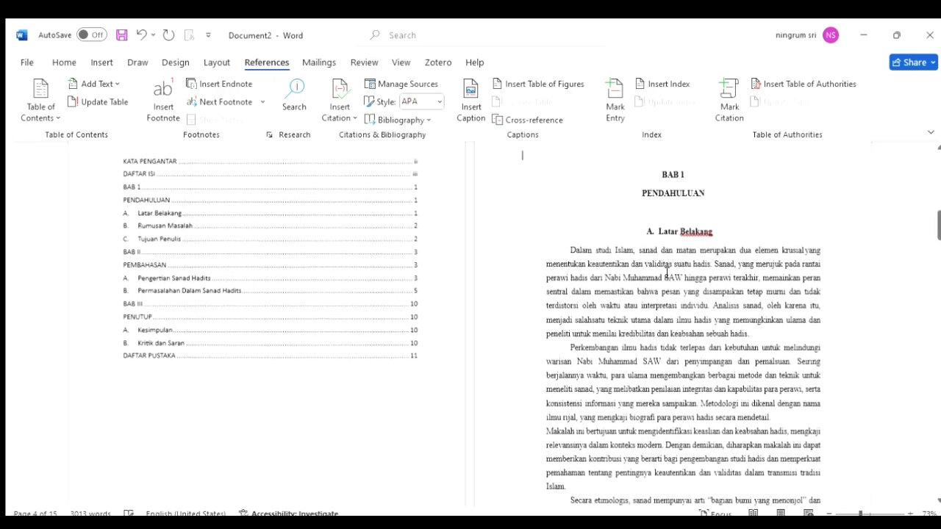
- Delete the surplus blank lines after the Tujuan Penulis list, ahead of the BAB II page
scroll(666, 272, down, 4)
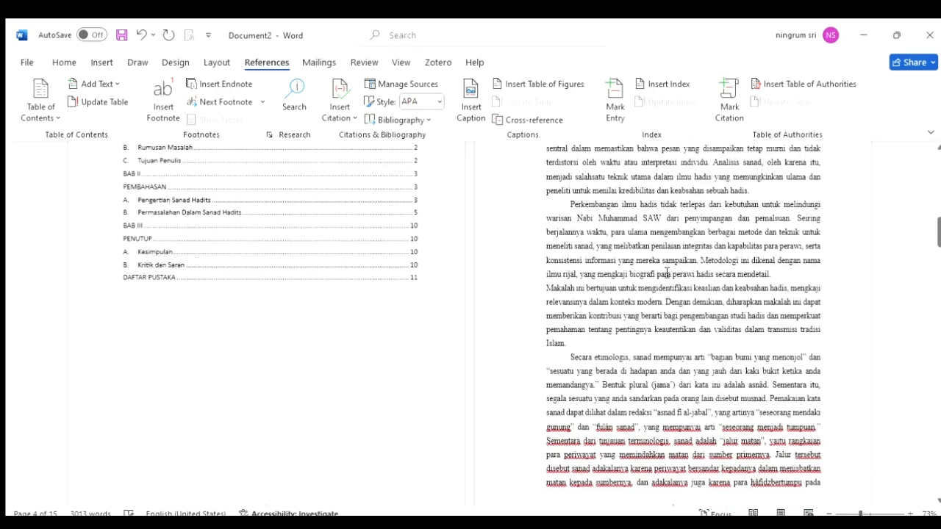
scroll(667, 273, down, 9)
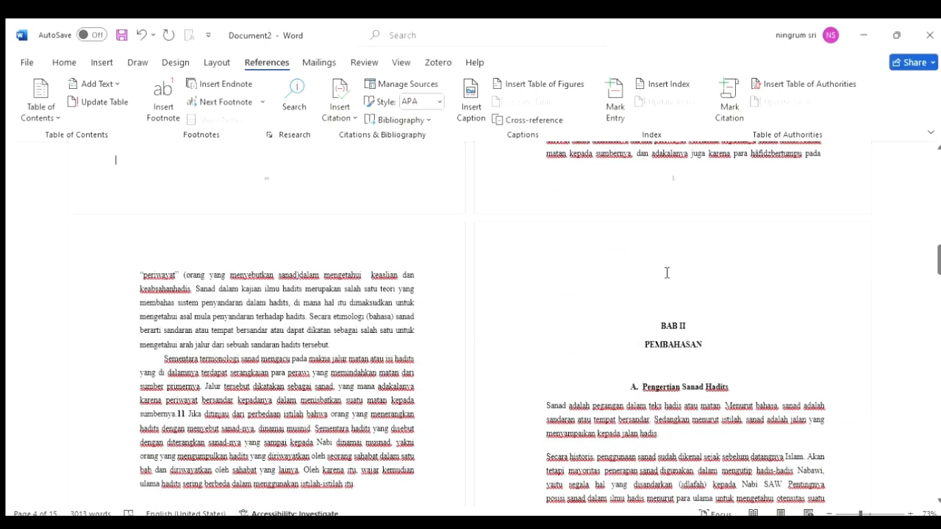
key(BackSpace)
key(BackSpace)
key(BackSpace)
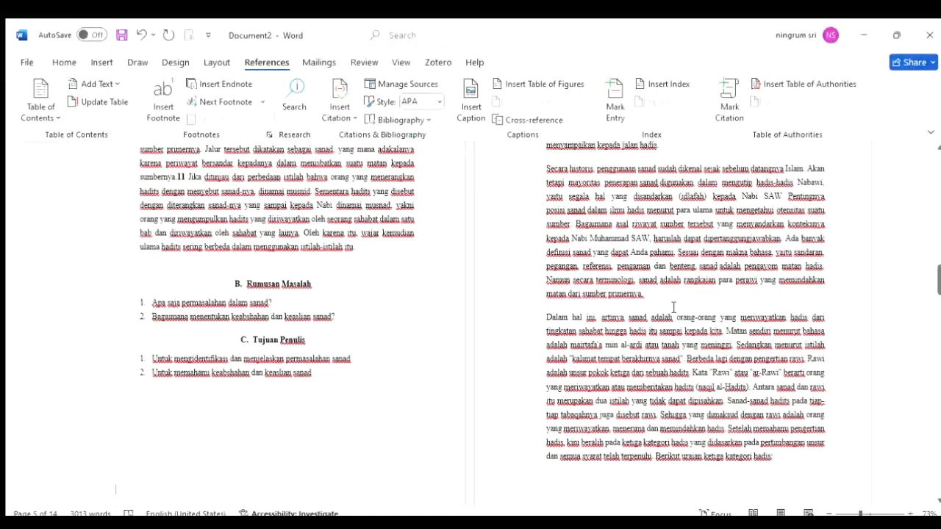
- Delete the "Permasalahan Dalam Sanad Hadits" subheading together with the first paragraph below it, and close up the gap
scroll(411, 176, down, 4)
scroll(411, 176, down, 9)
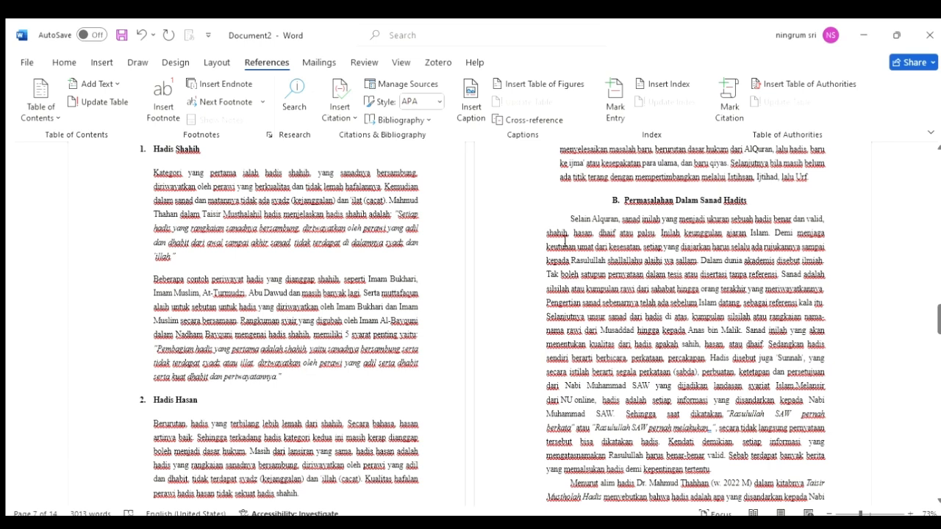
click(620, 202)
scroll(610, 221, down, 2)
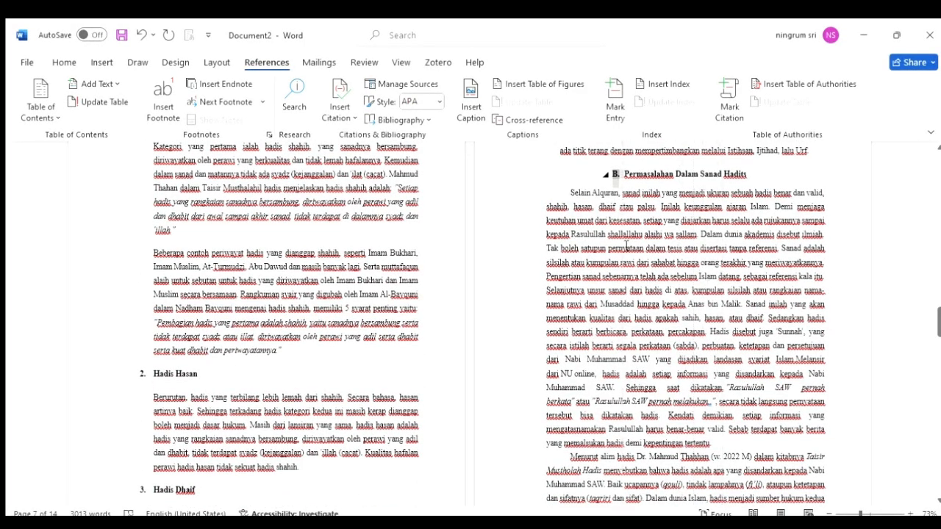
click(616, 207)
drag(626, 174, 741, 452)
key(Delete)
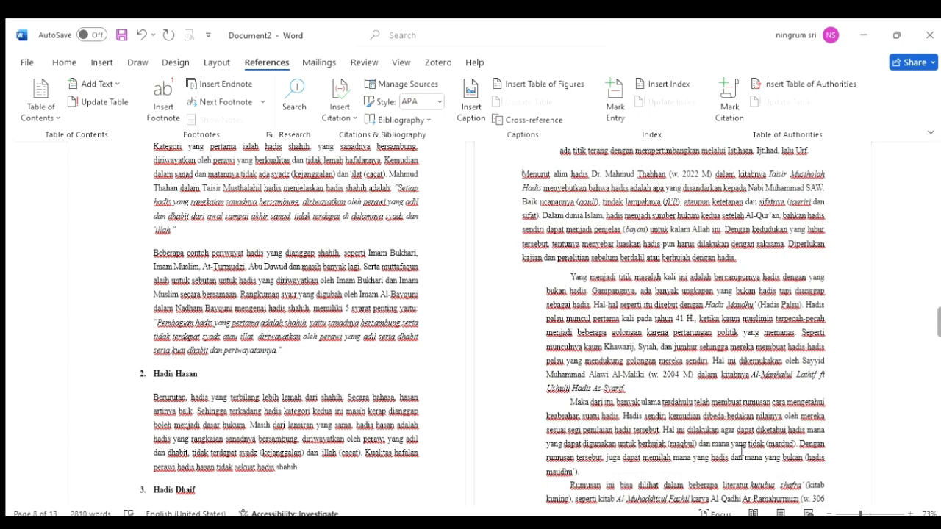
key(BackSpace)
- Update the entire DAFTAR ISI table of contents, refreshing both its entries and page numbers
scroll(741, 451, up, 15)
scroll(741, 451, up, 10)
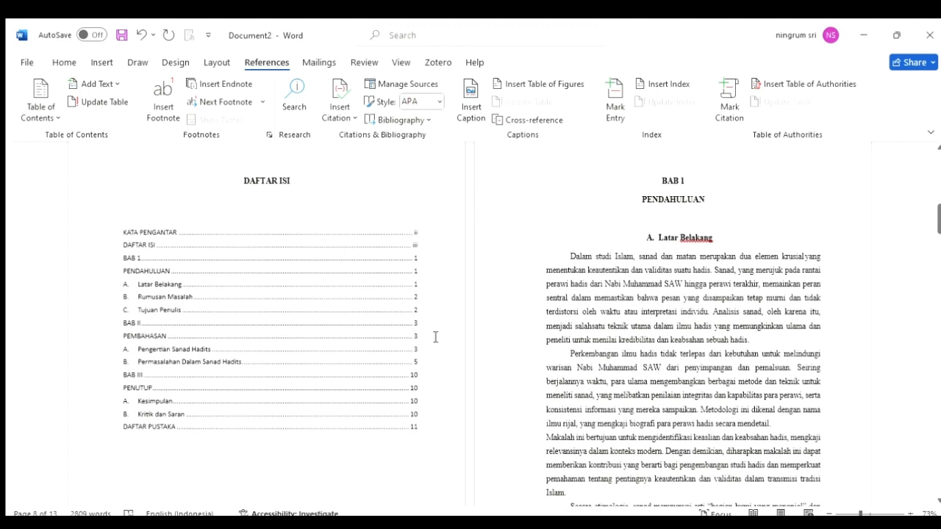
click(196, 246)
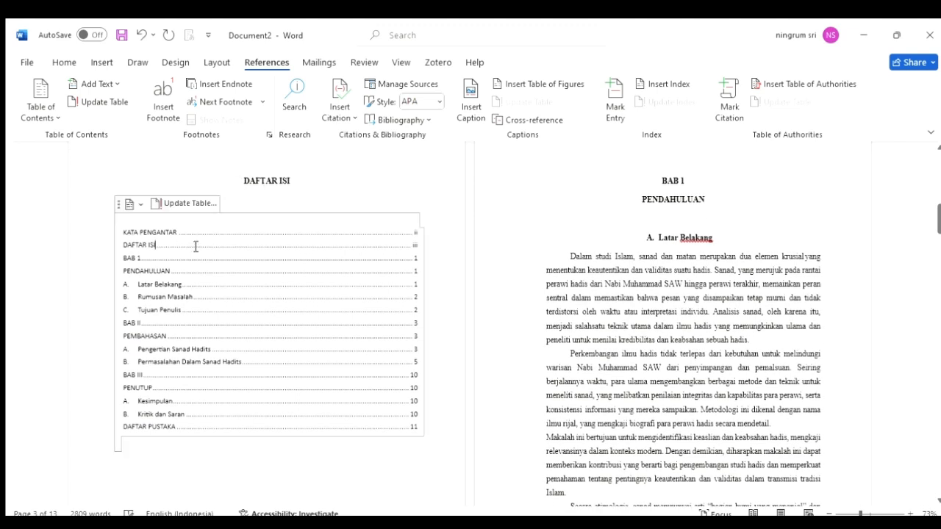
click(174, 199)
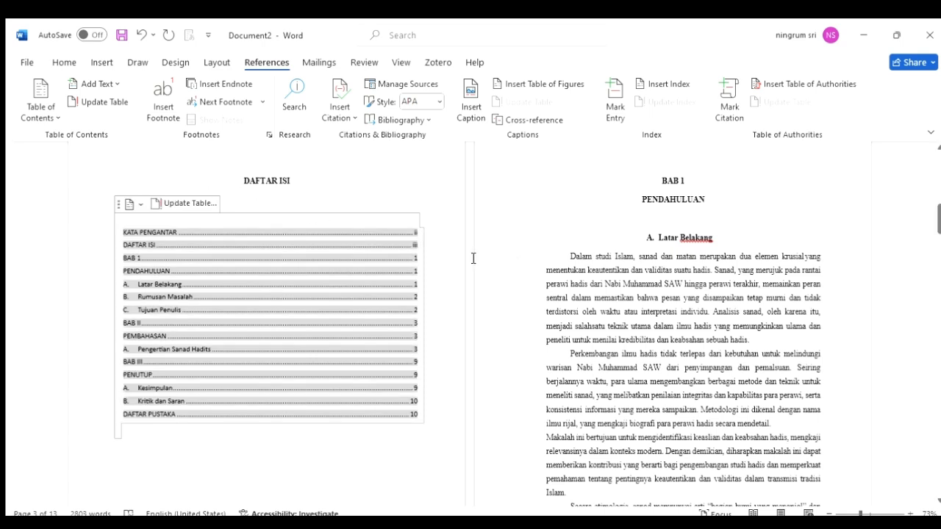
click(530, 268)
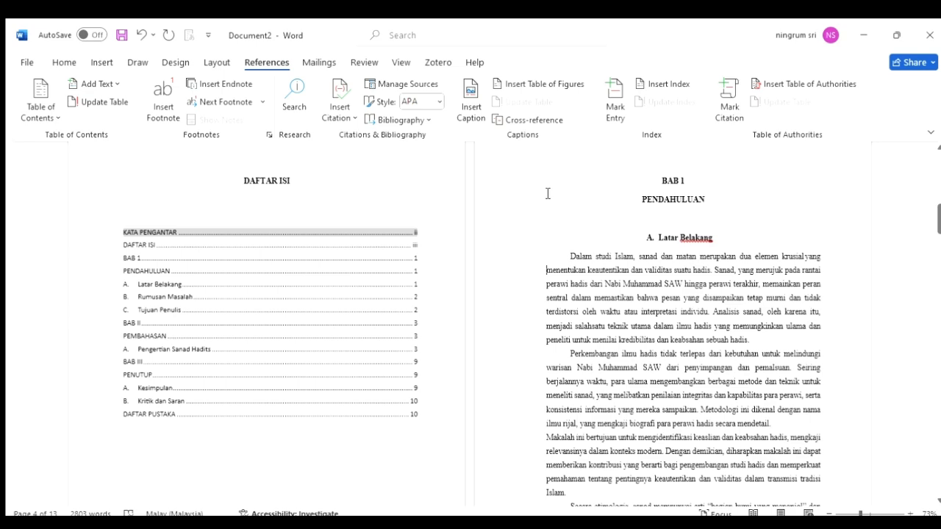
scroll(547, 193, up, 5)
scroll(547, 193, up, 8)
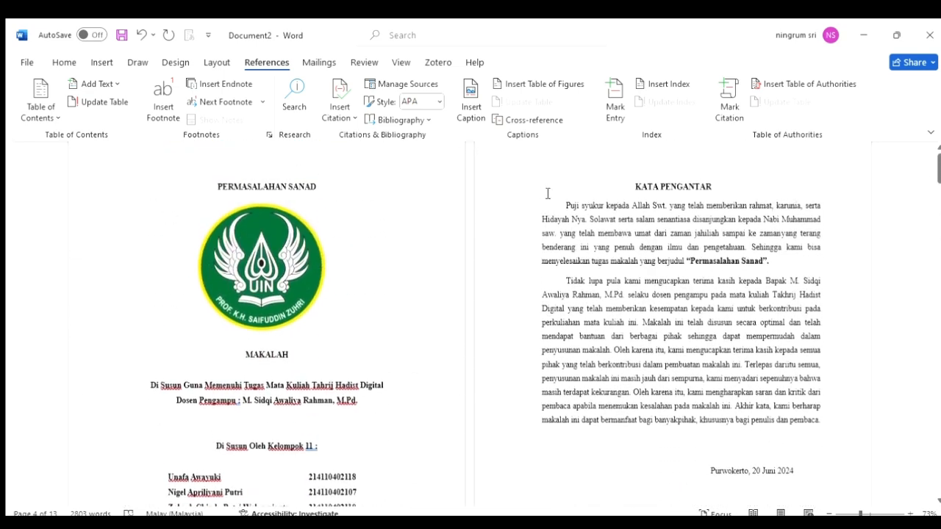